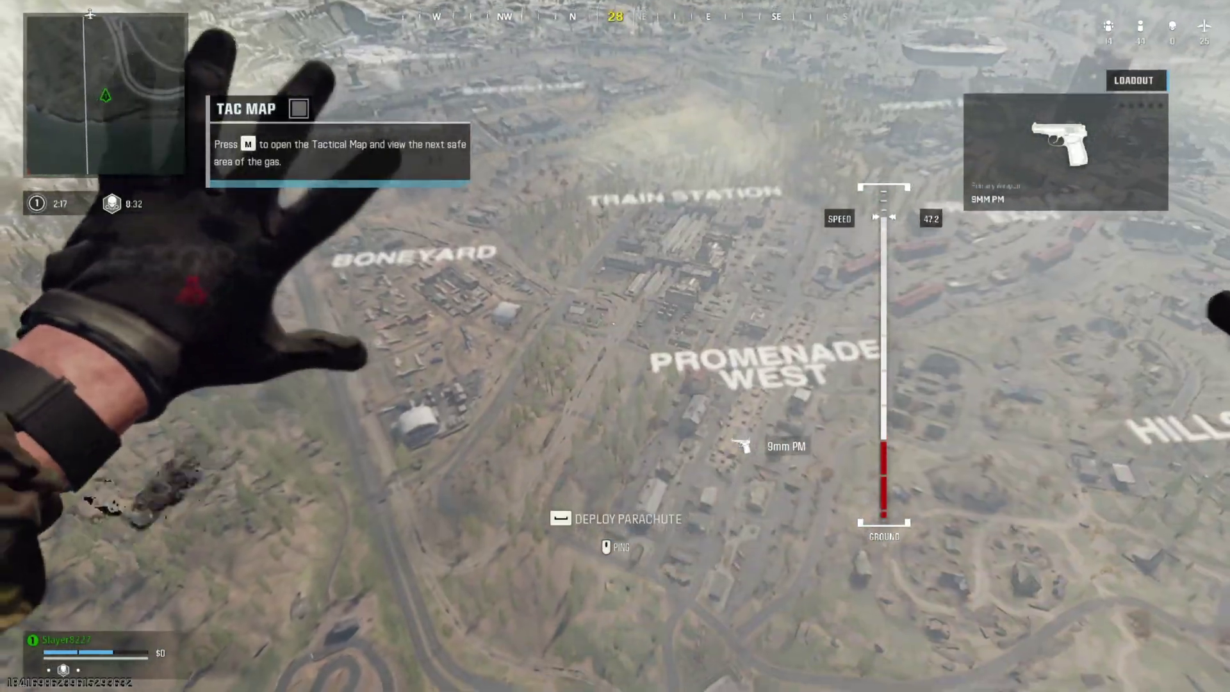
middle_click(615, 346)
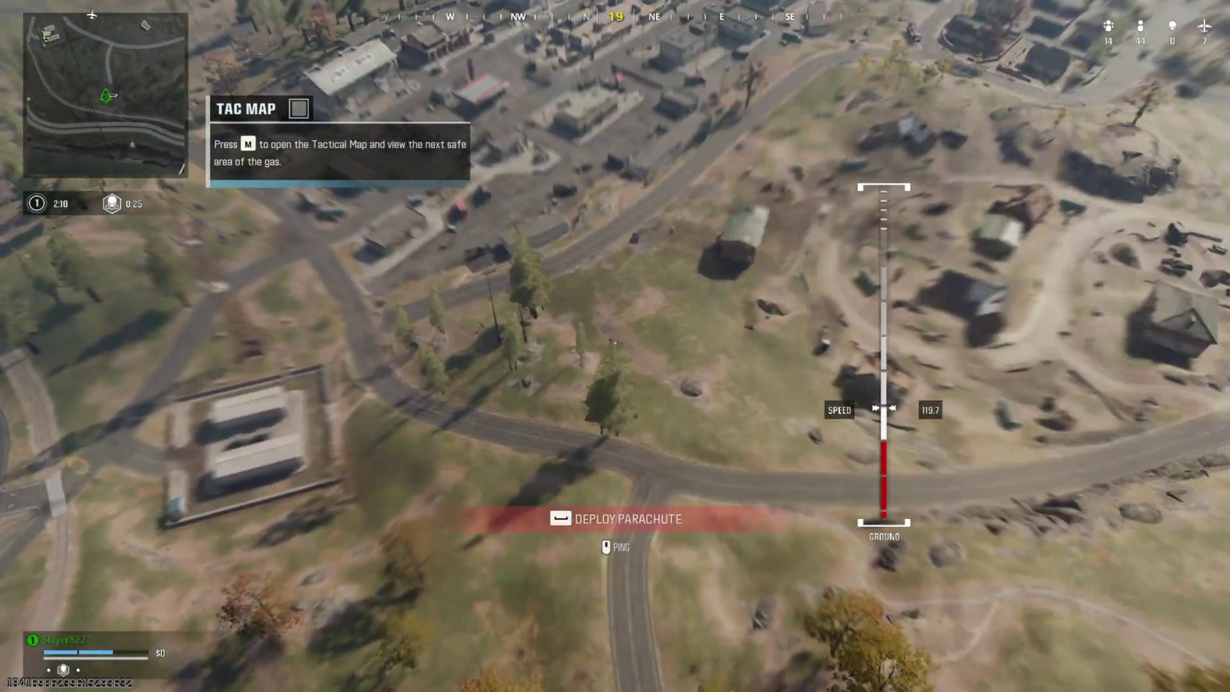
key("space")
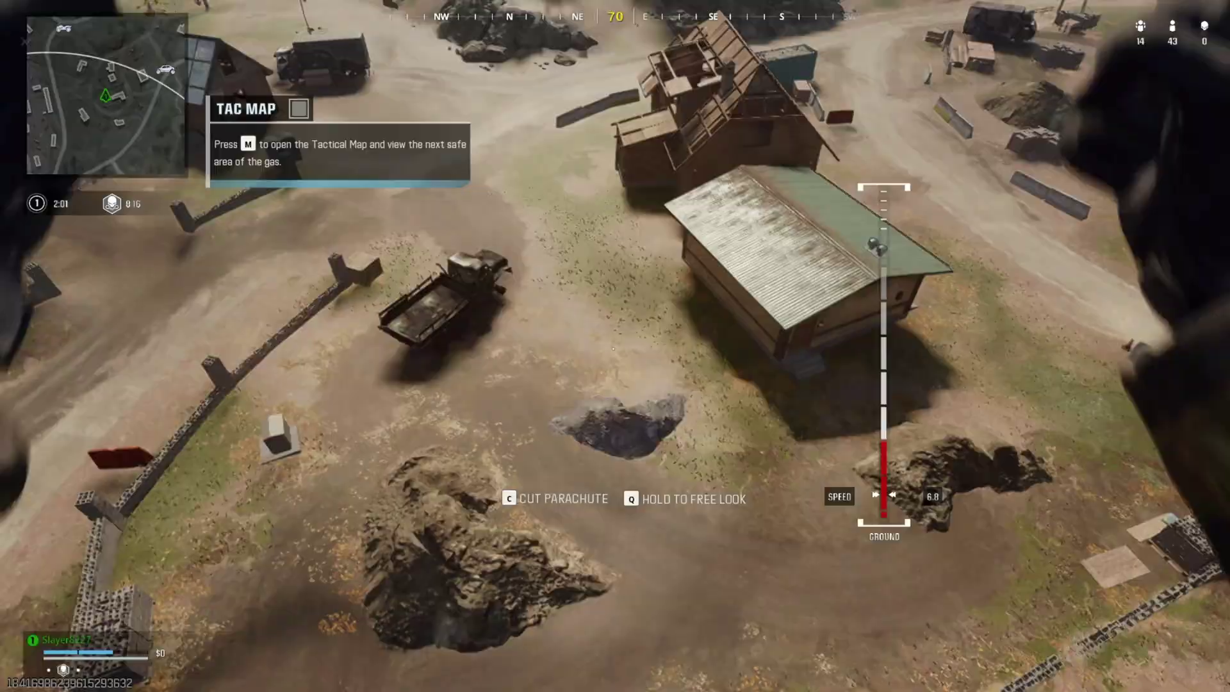
key("c")
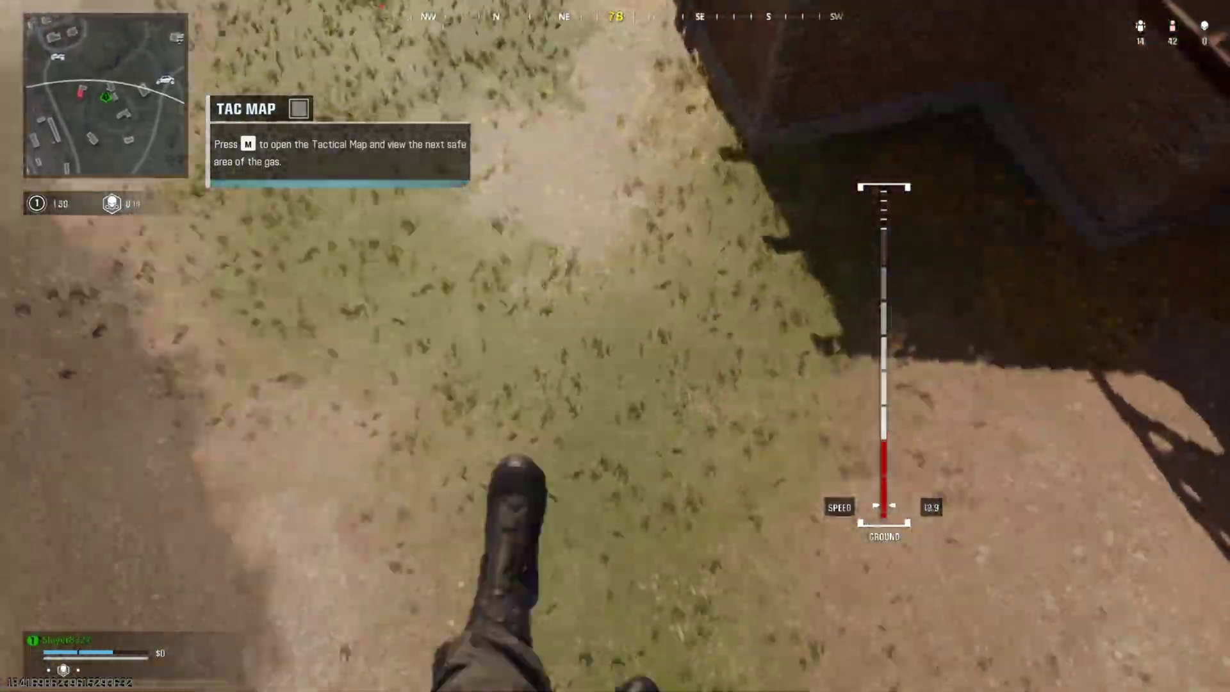
key("space")
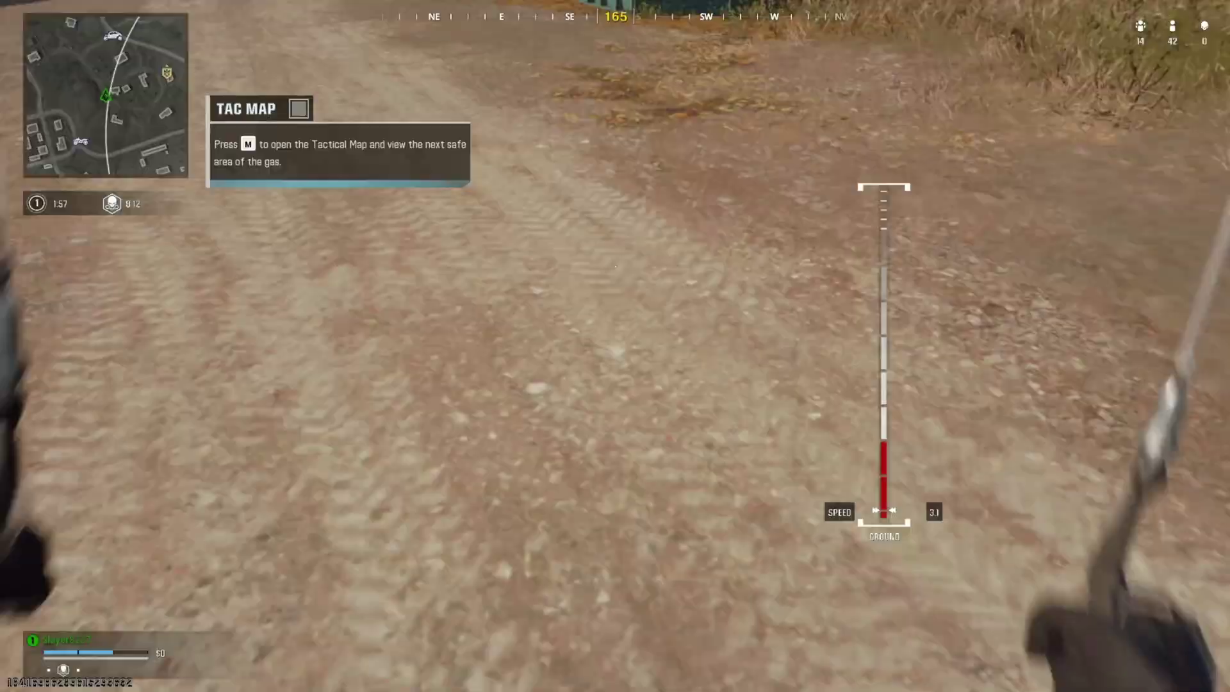
key("w")
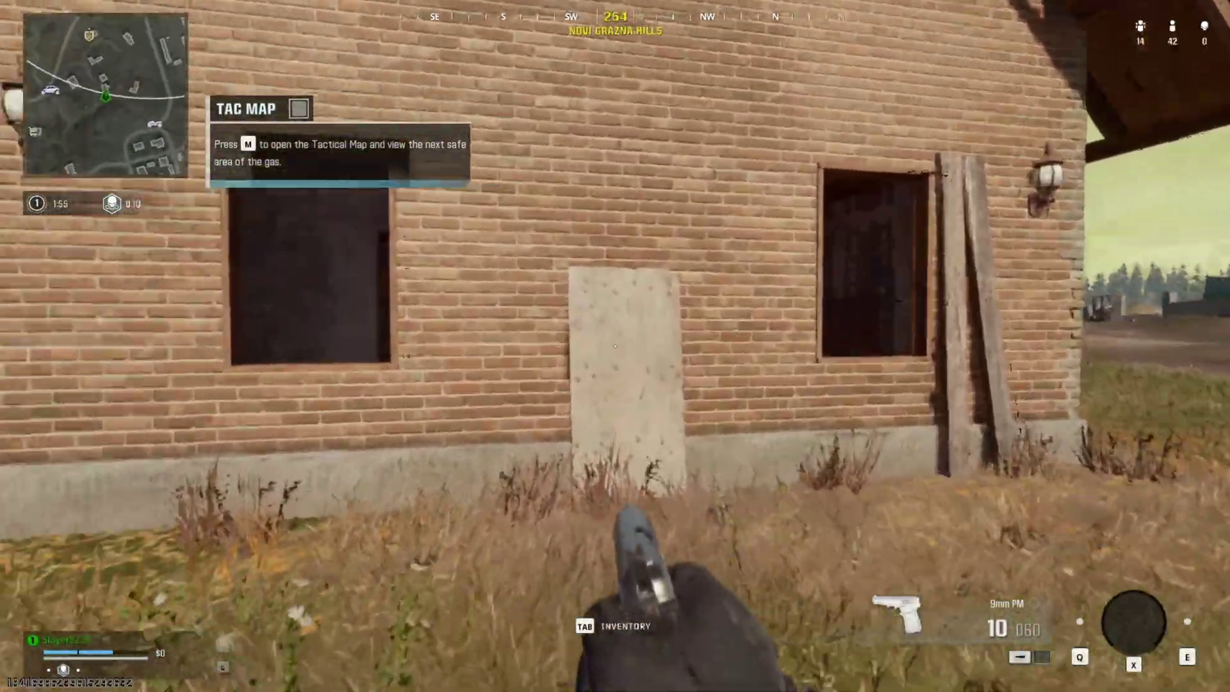
key("w")
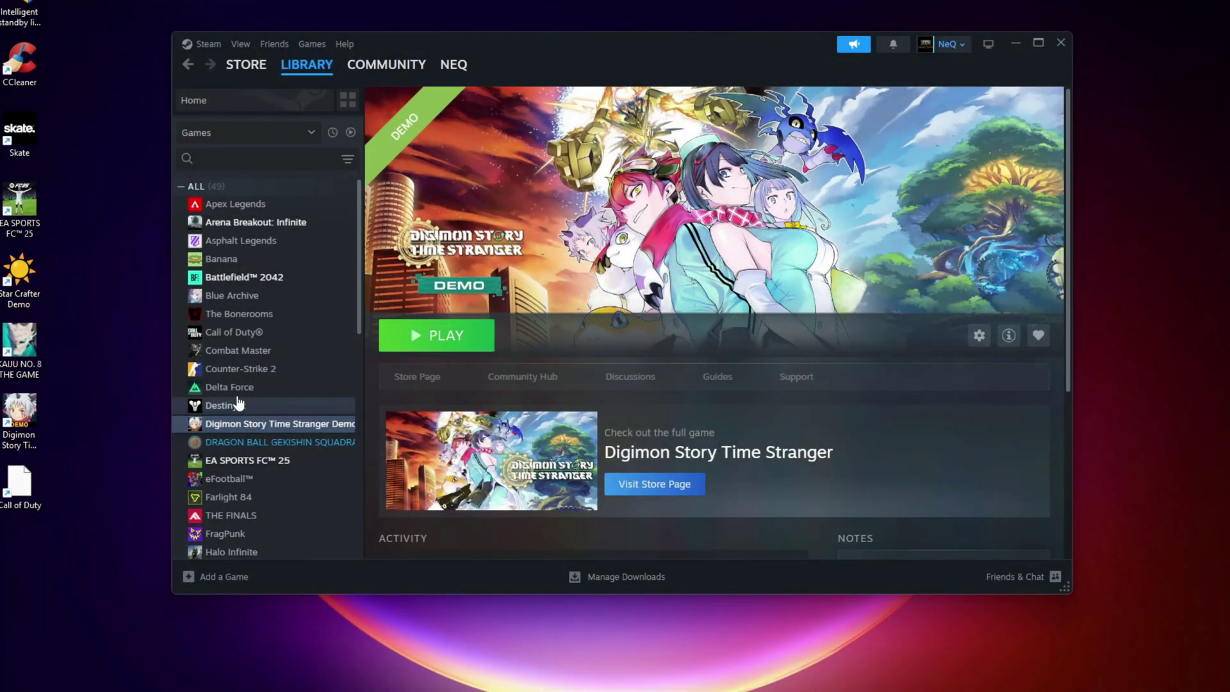
Step: Set the launch options of Arena Breakout: Infinite in the Steam library to -dx12
left_click(256, 221)
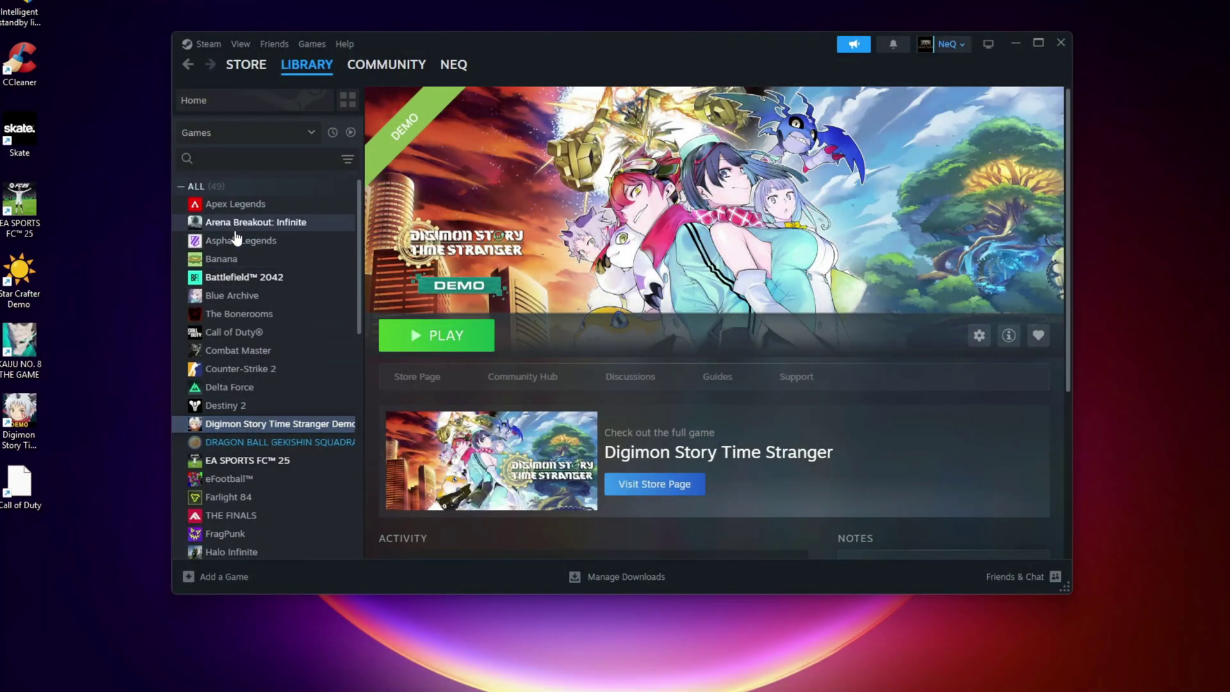
right_click(267, 224)
left_click(305, 330)
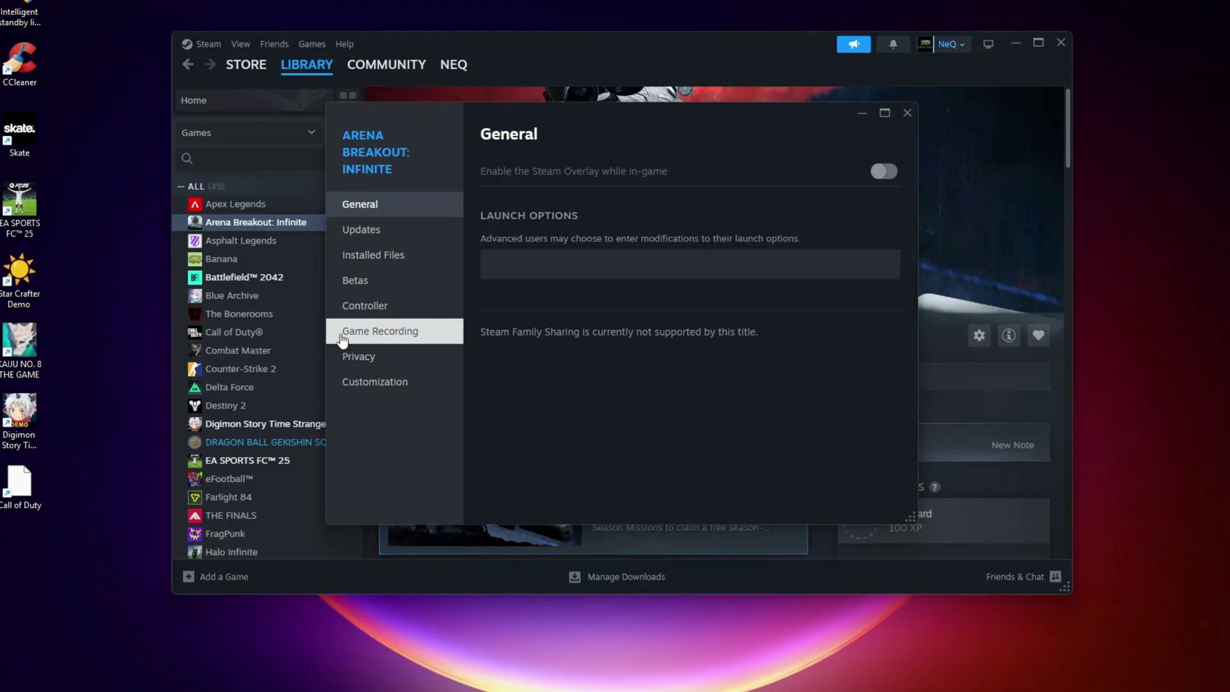
left_click(509, 269)
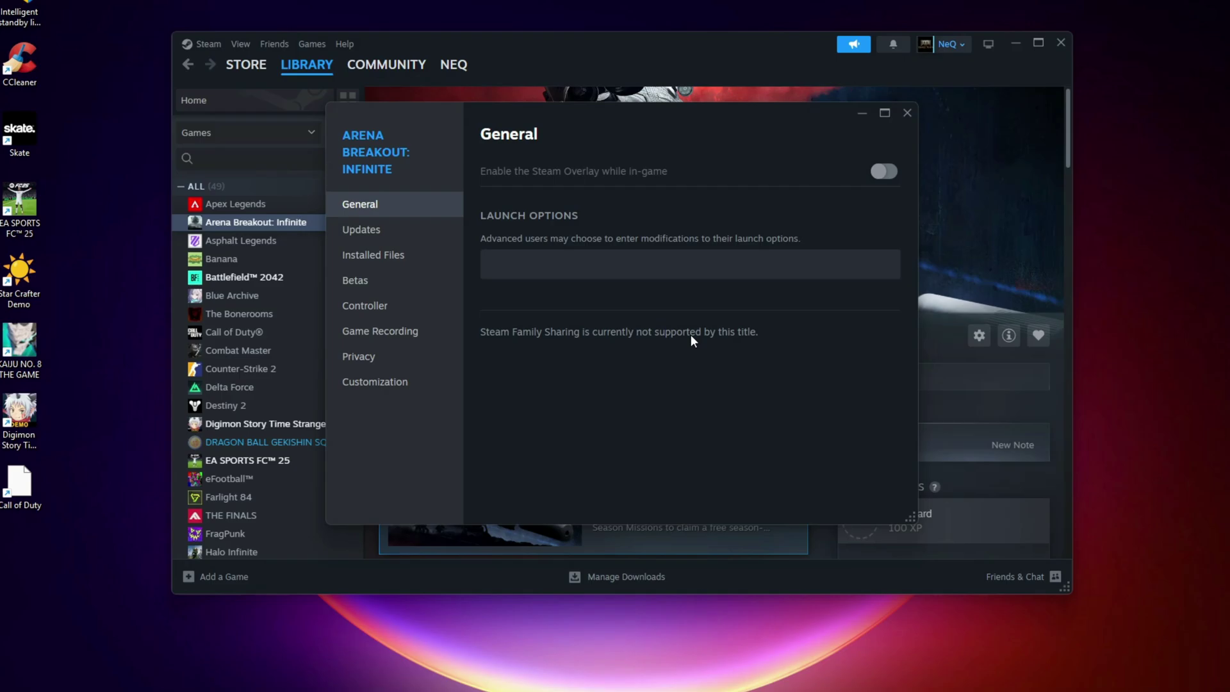
type("-d3d11")
key("ctrl+a")
key("BackSpace")
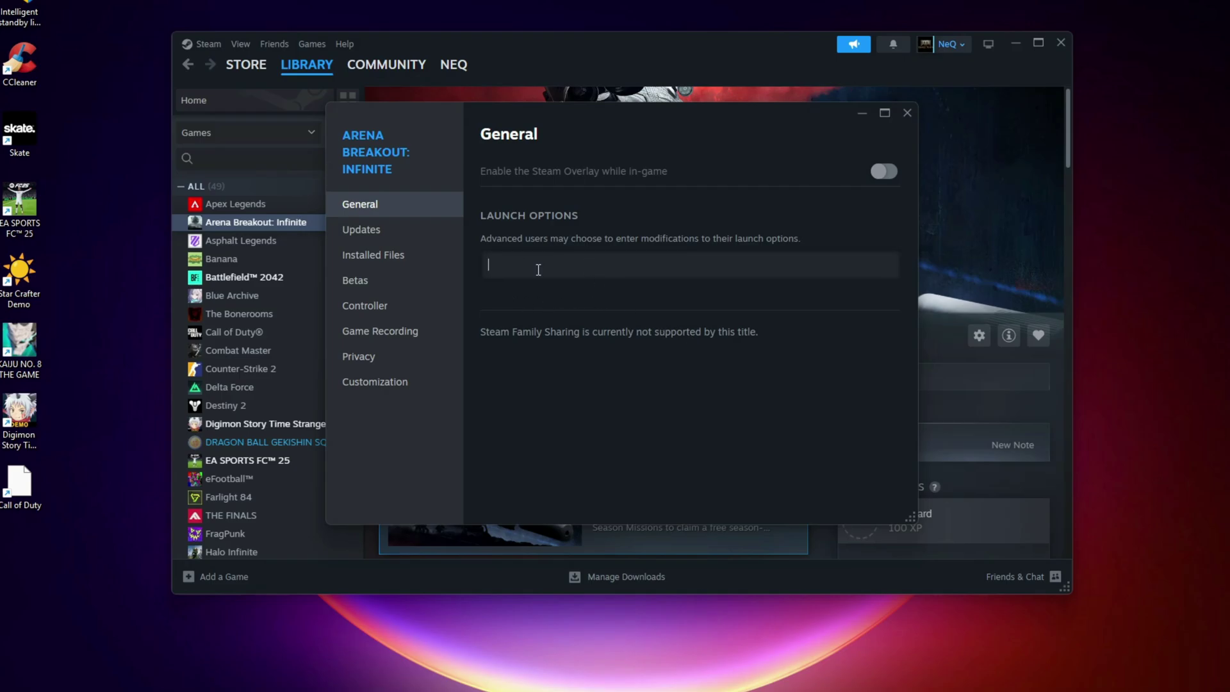
type("-dx11")
key("BackSpace")
type("2")
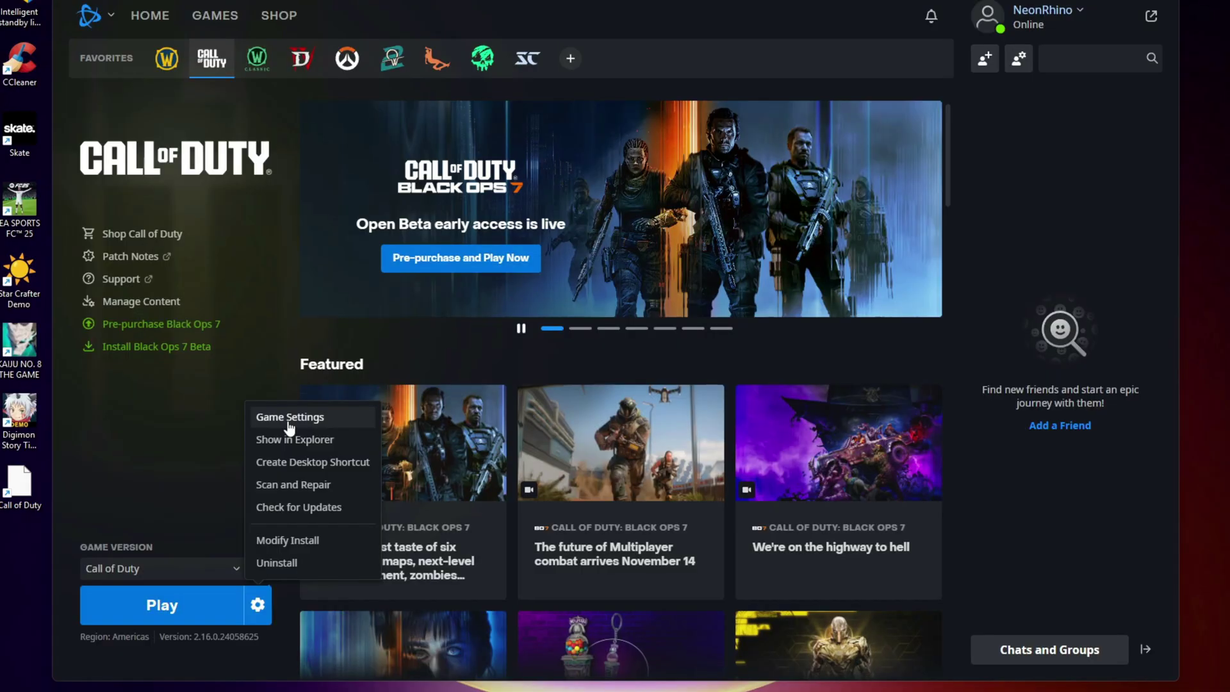
Step: Enable additional command line arguments for Call of Duty in Battle.net, set them to -dx12, and close the open game settings windows
left_click(289, 423)
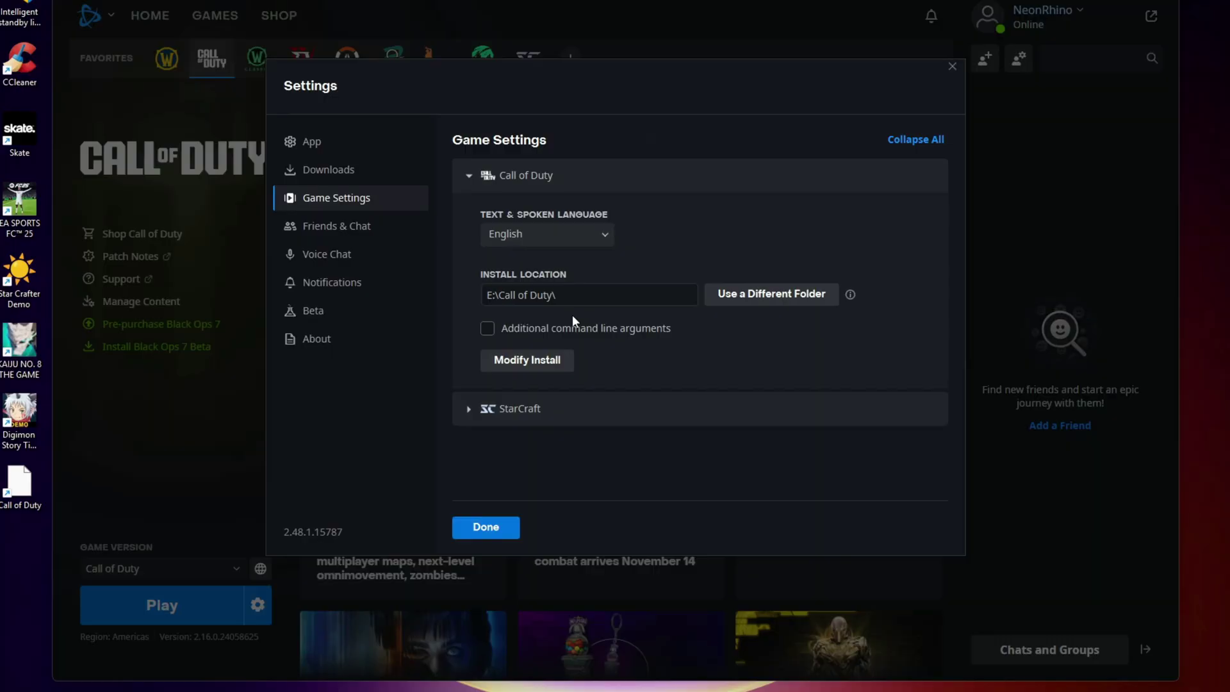
left_click(524, 329)
left_click(542, 356)
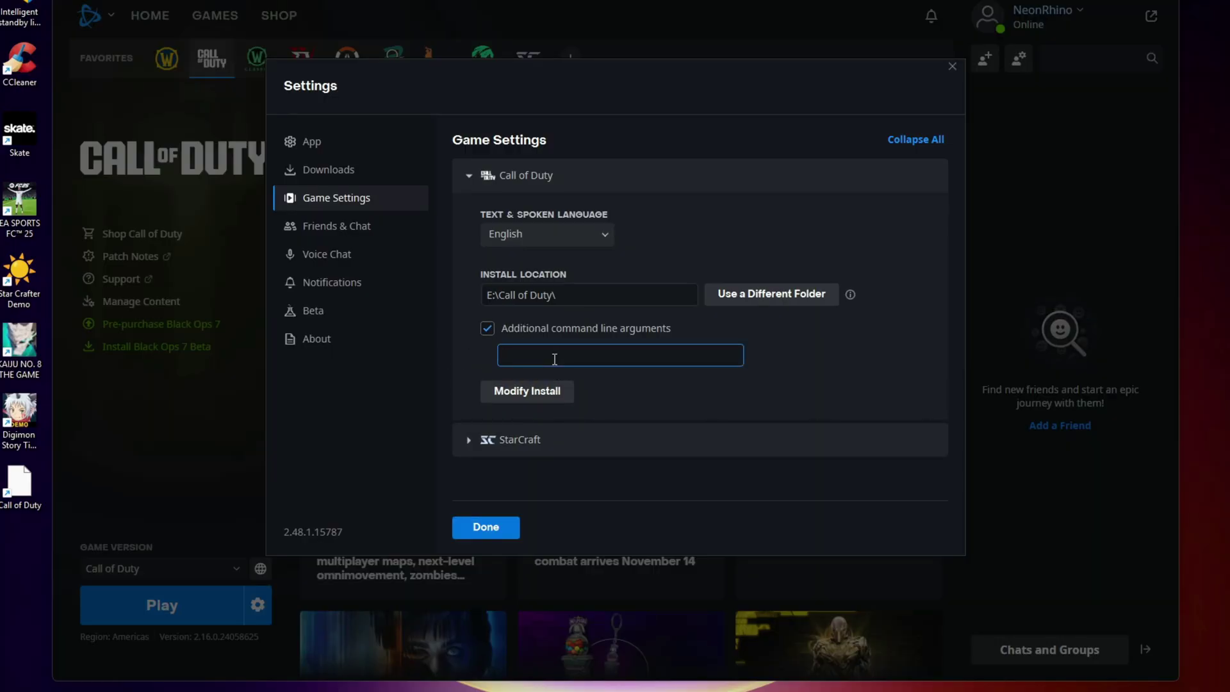
type("-d3d11")
key("BackSpace")
key("BackSpace")
key("BackSpace")
key("BackSpace")
key("BackSpace")
key("BackSpace")
type("-dx11")
key("BackSpace")
type("2")
left_click(684, 412)
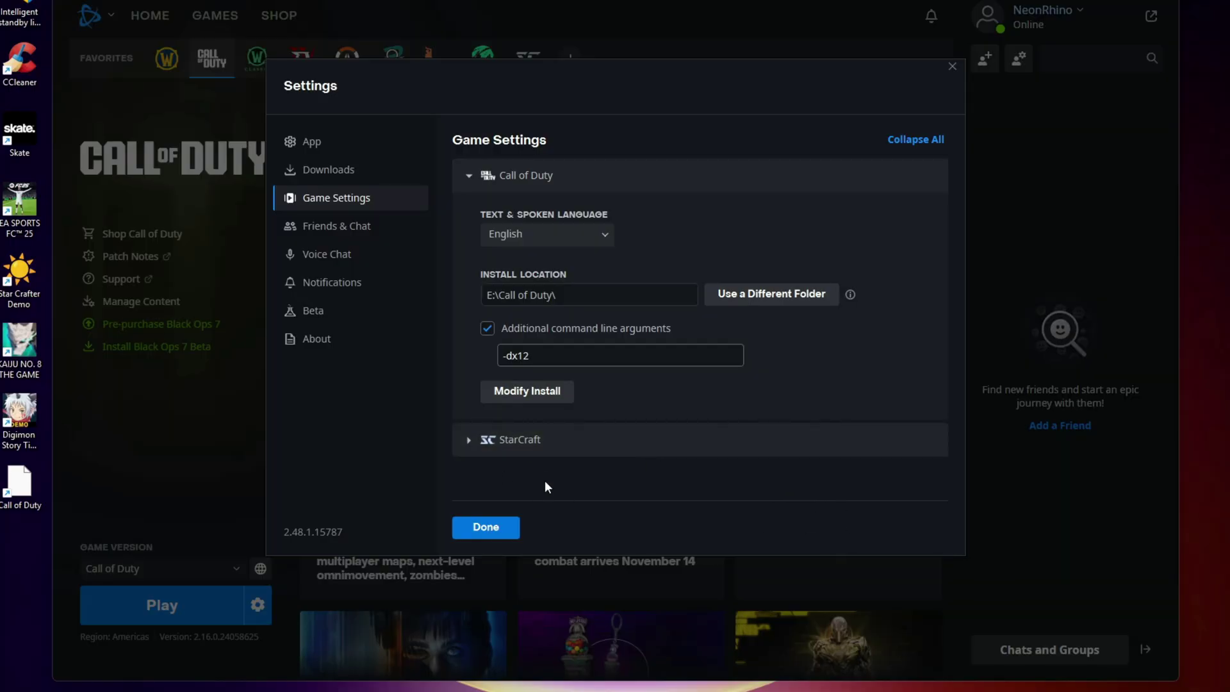
left_click(952, 66)
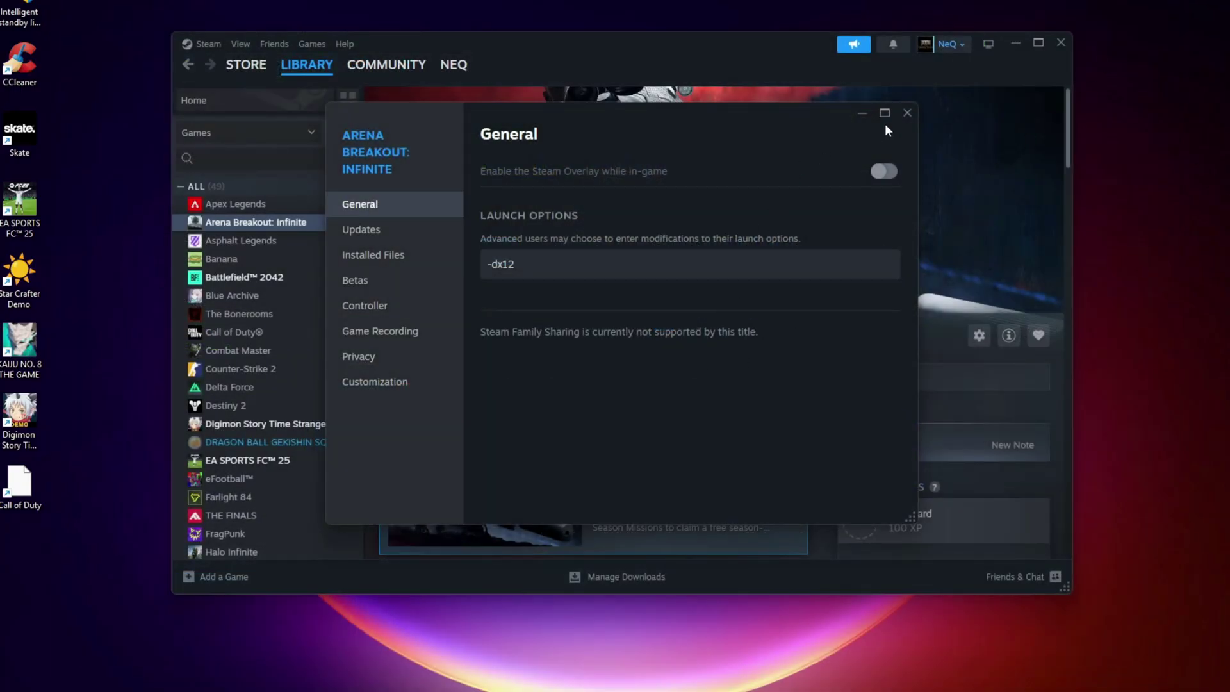
left_click(906, 113)
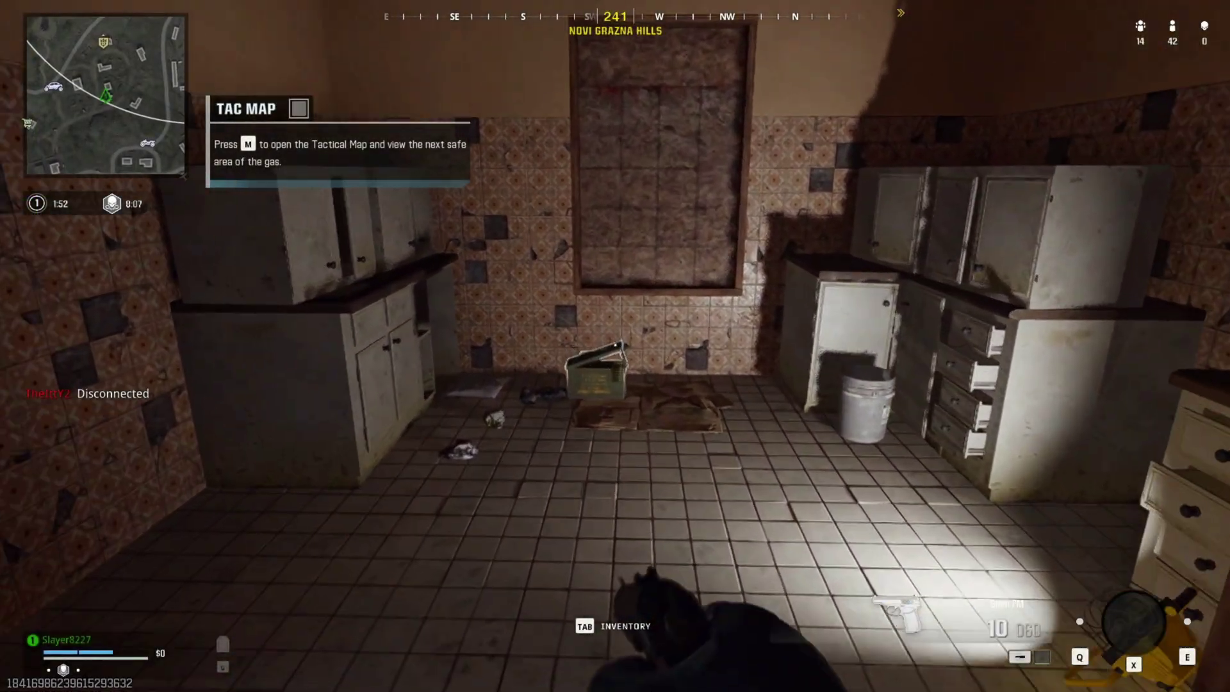
key("w")
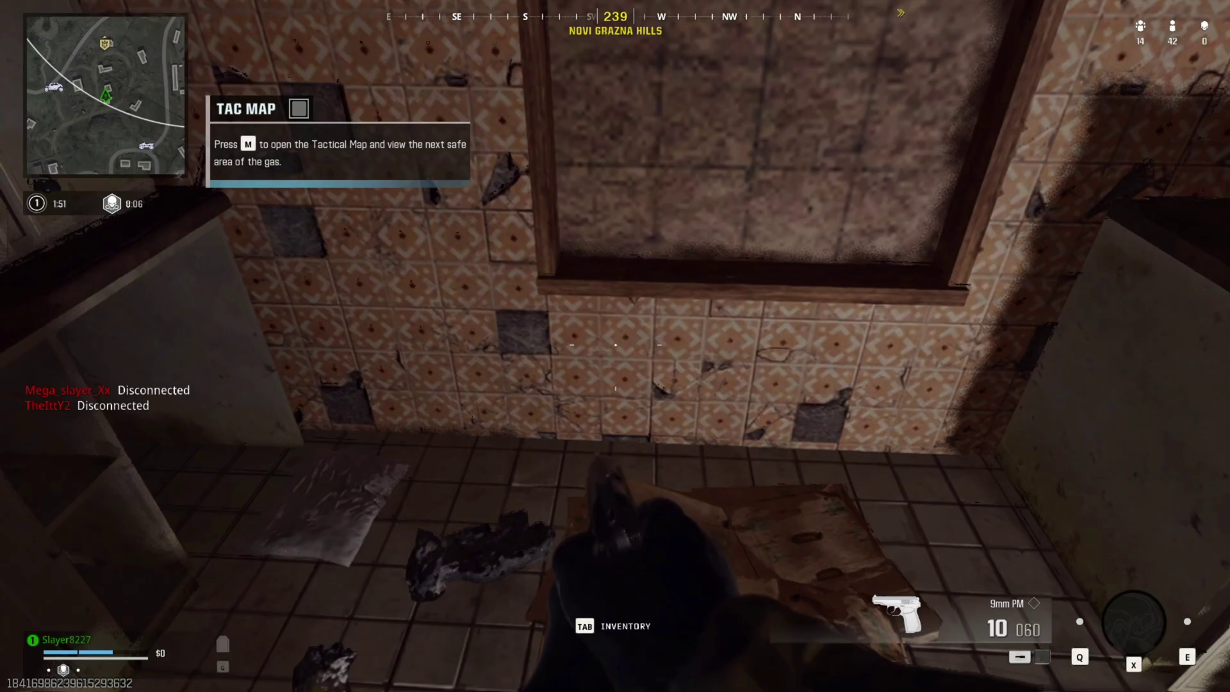
key("w")
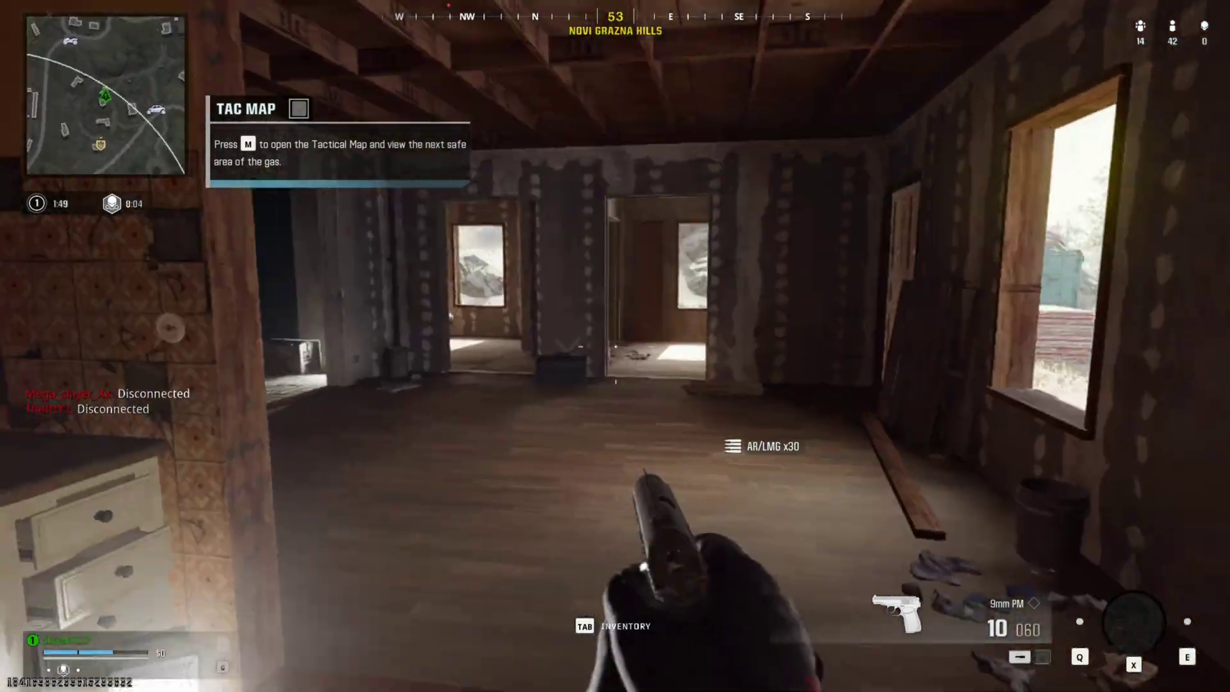
key("w")
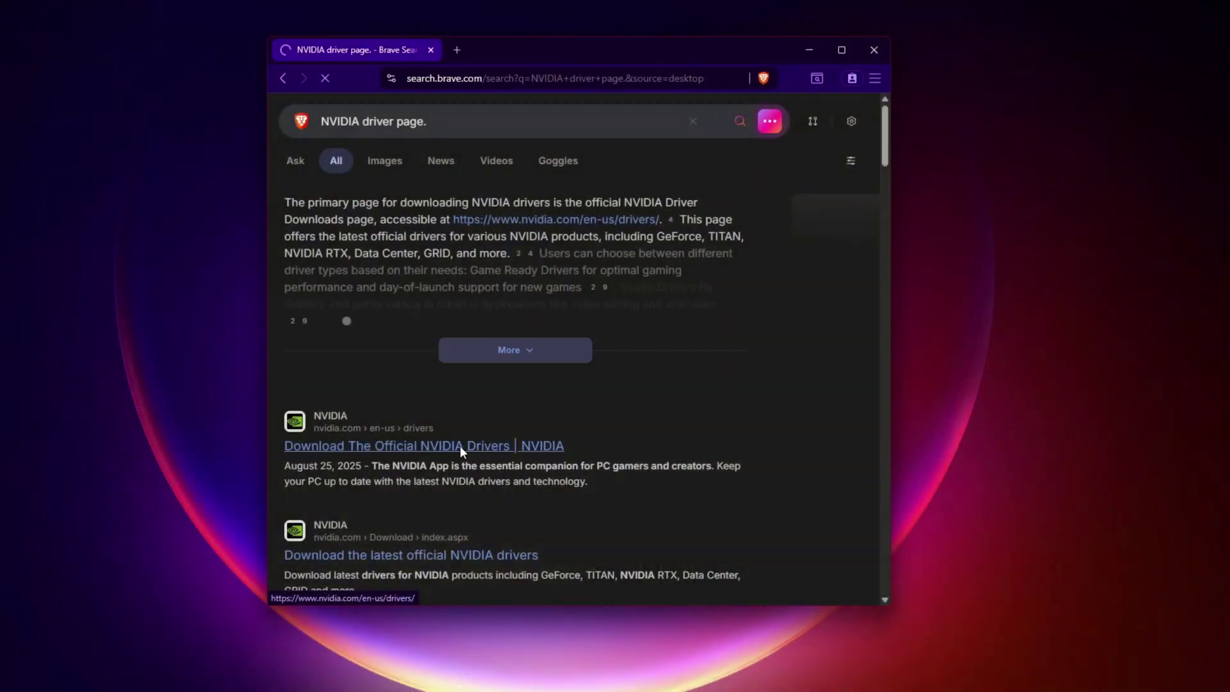
Step: View NVIDIA's manual driver search and AMD's Windows driver download page in separate browser tabs
left_click(460, 446)
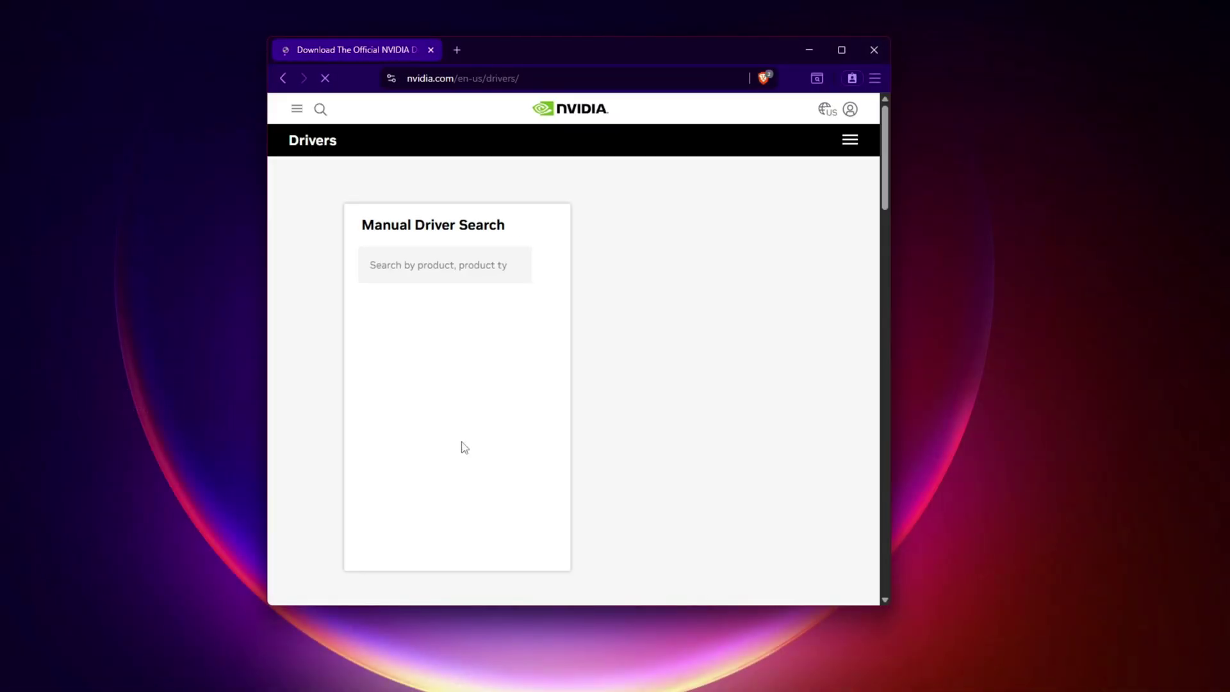
scroll(487, 413, "down", 2)
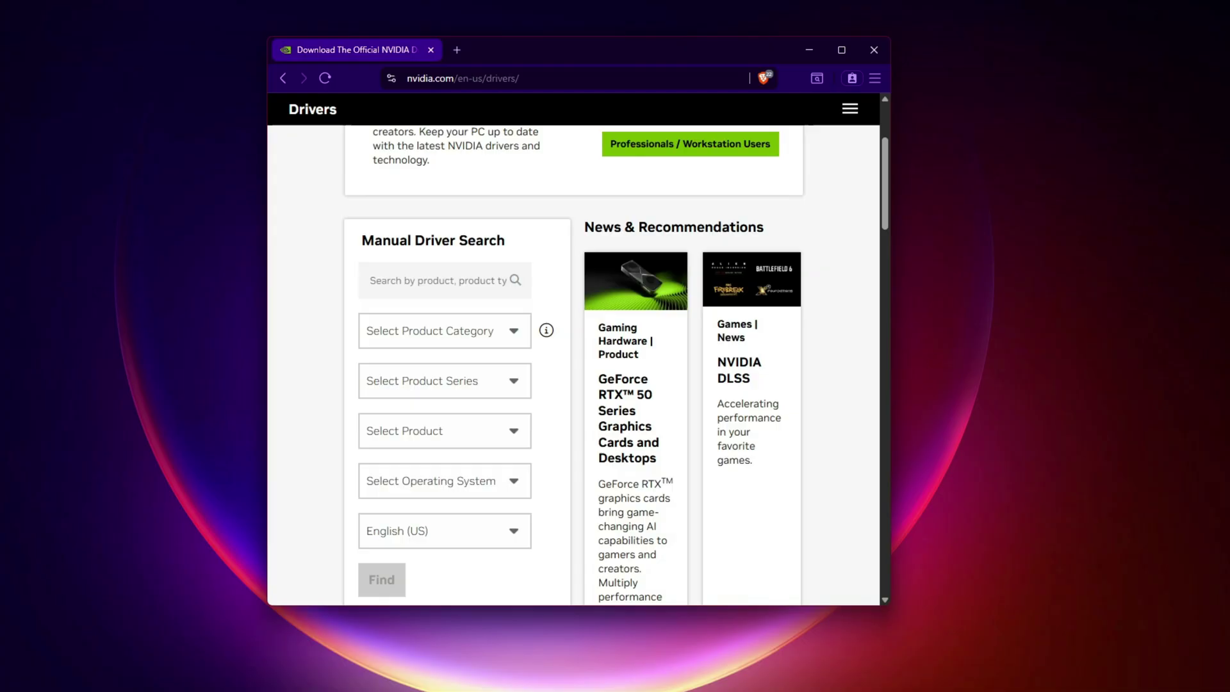
left_click(457, 49)
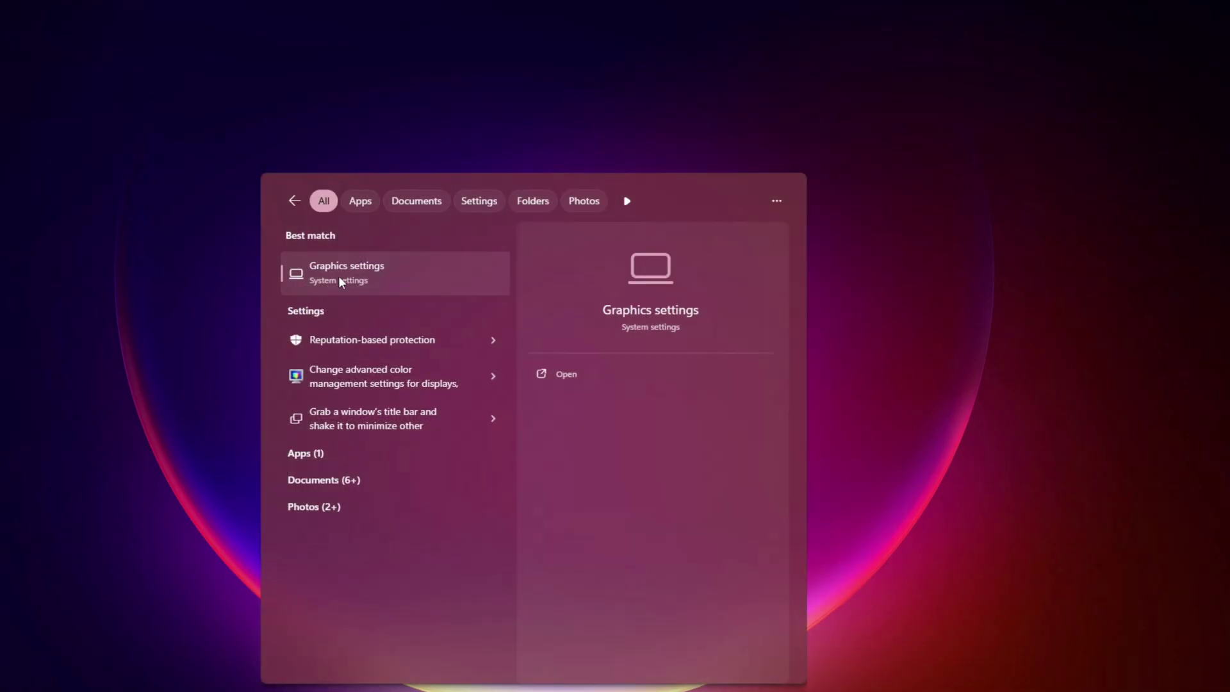
Step: Add Call of Duty Launcher.exe from E:\Call of Duty as a desktop app in the Windows graphics settings
left_click(338, 276)
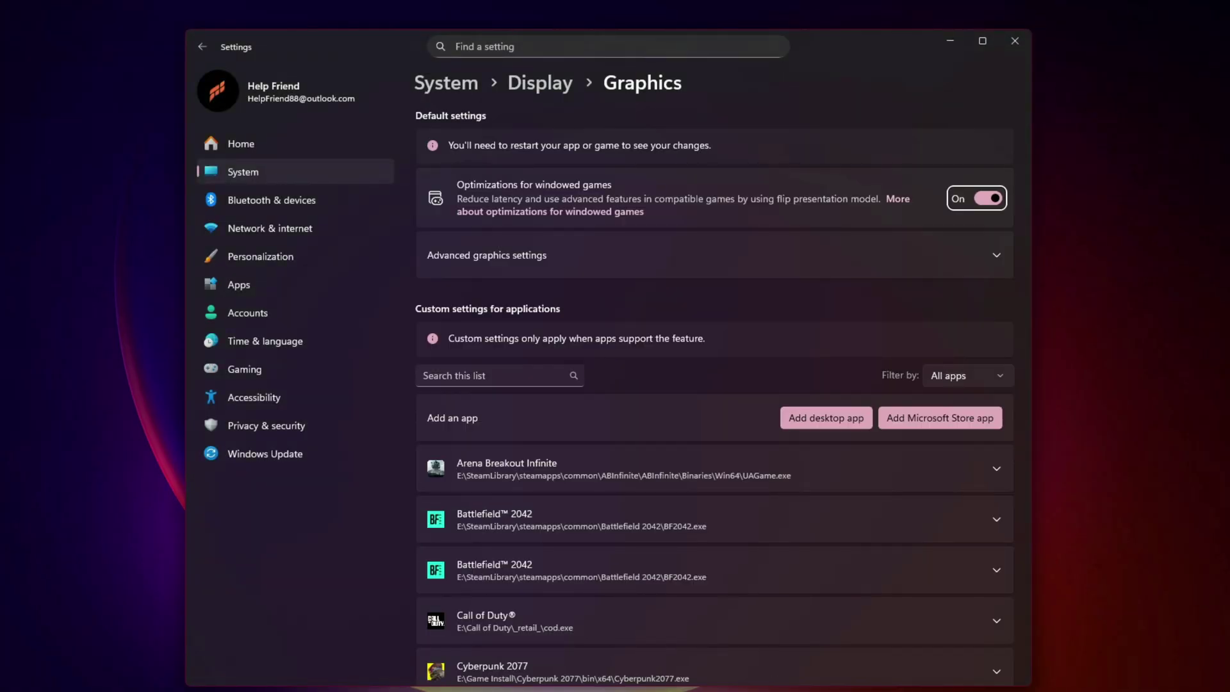
left_click(795, 418)
left_click(279, 201)
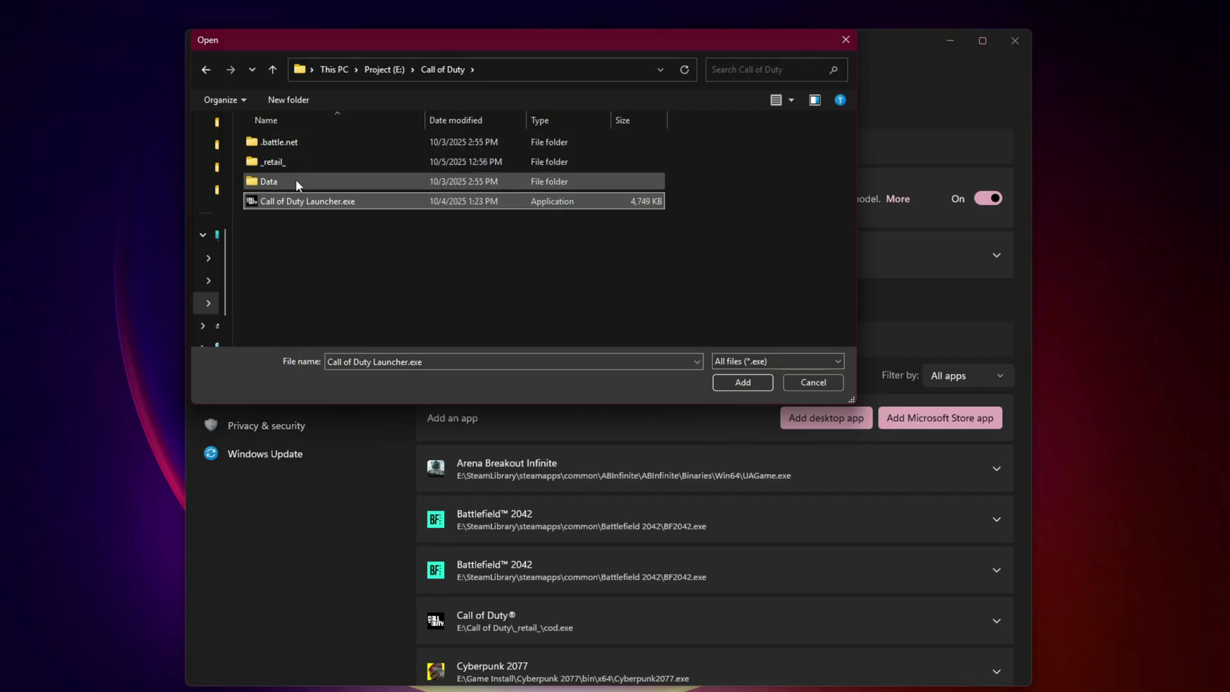
left_click(743, 383)
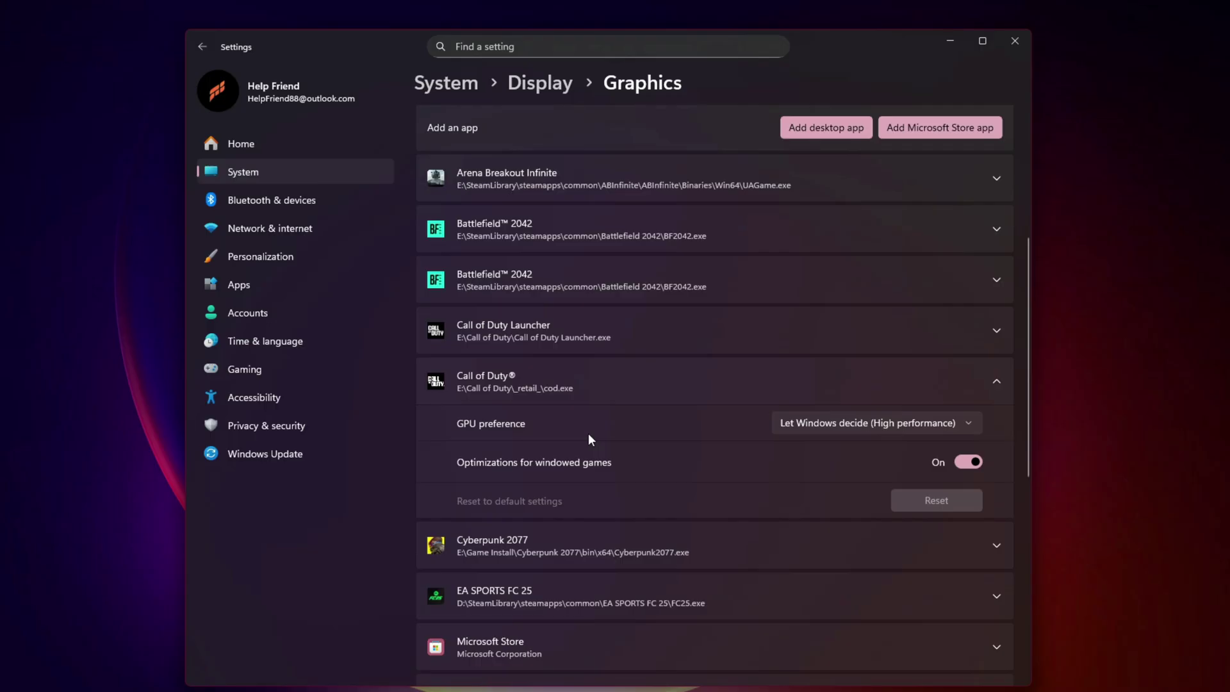
Step: Set the GPU preference to High Performance (Radeon RX 5500M) for both Call of Duty and Call of Duty Launcher
left_click(844, 427)
left_click(846, 479)
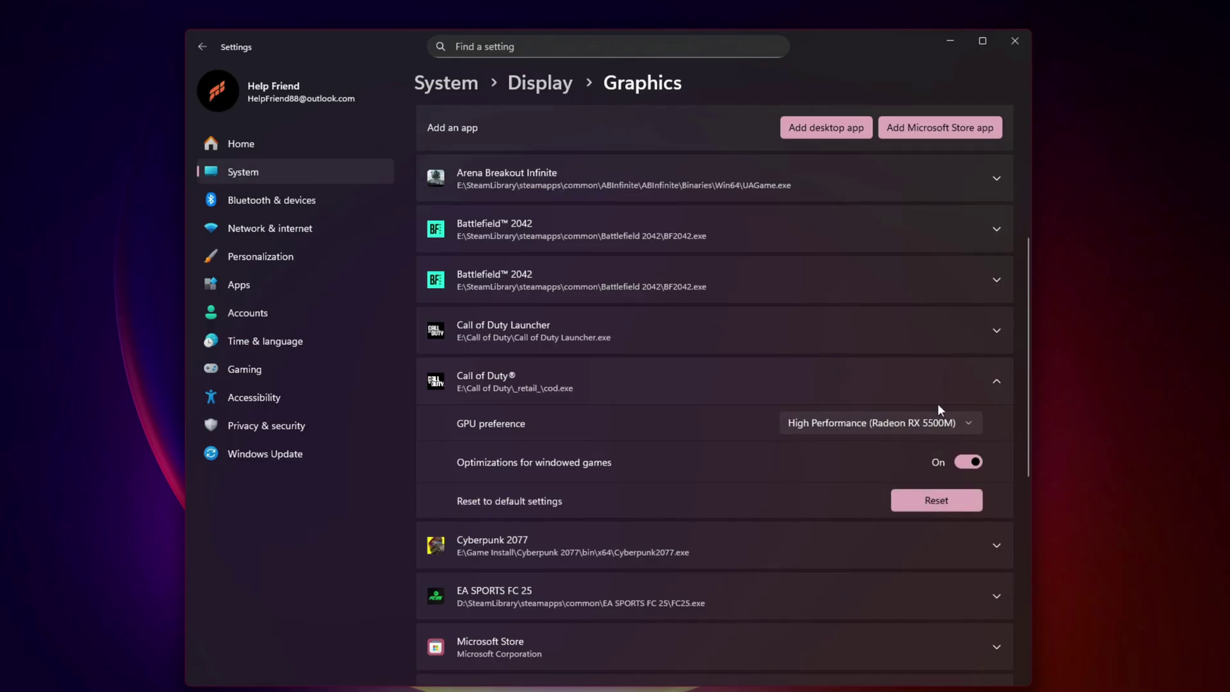
left_click(937, 338)
left_click(916, 375)
left_click(897, 425)
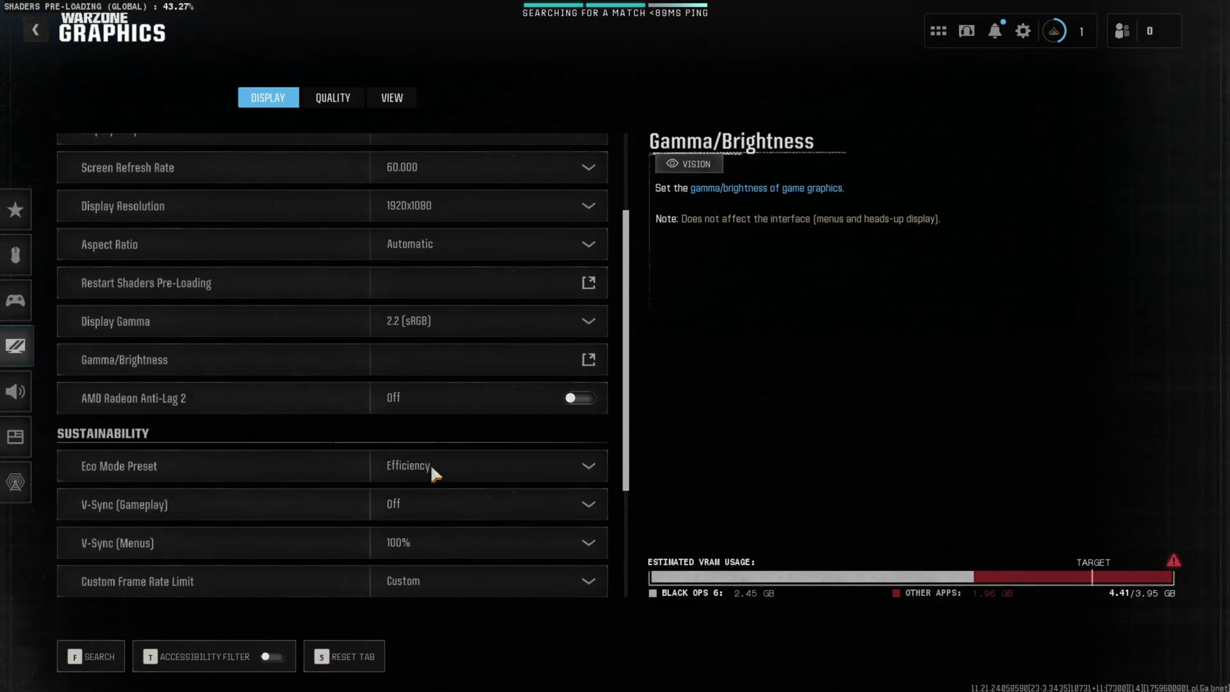
Step: Set the Graphic Preset to Basic in Warzone's graphics settings and check the available Upscaling / Sharpening options
scroll(431, 471, "down", 2)
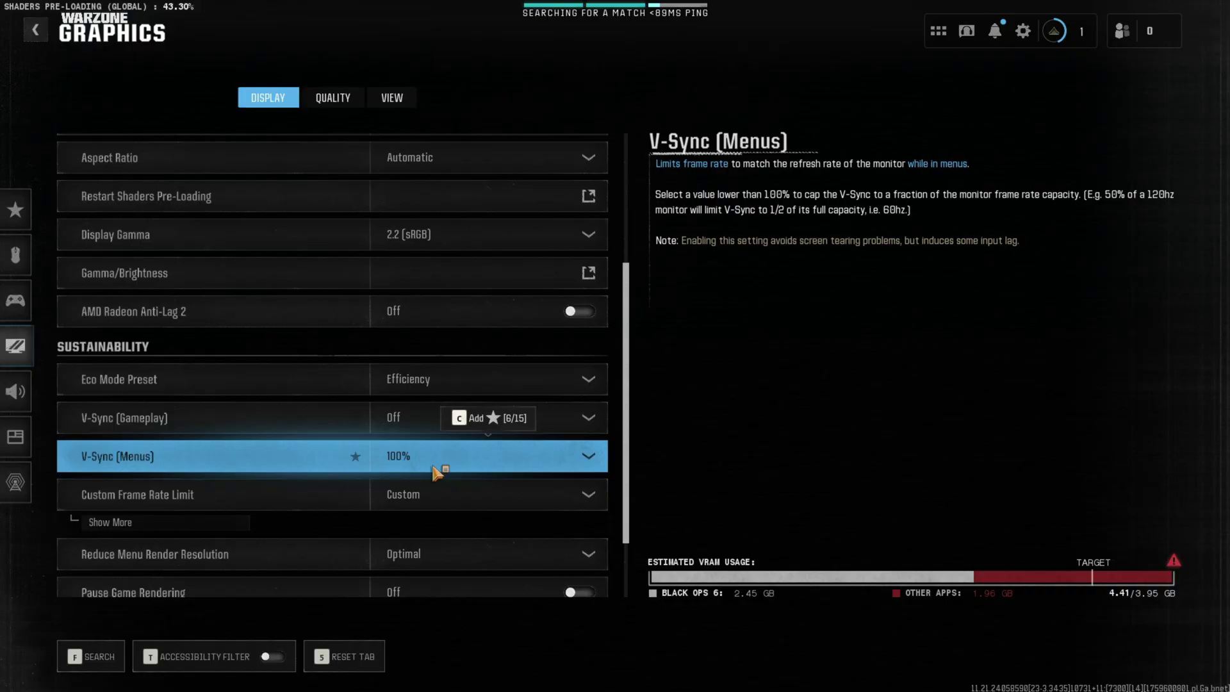
scroll(433, 470, "down", 2)
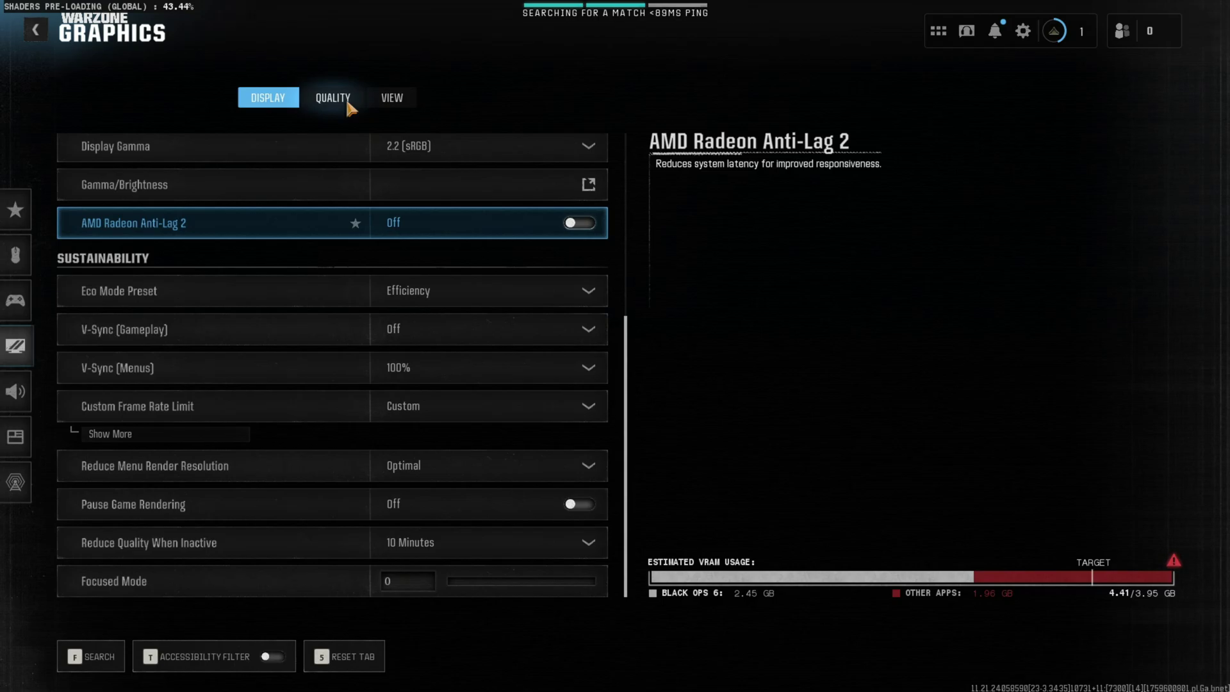
left_click(351, 102)
left_click(466, 173)
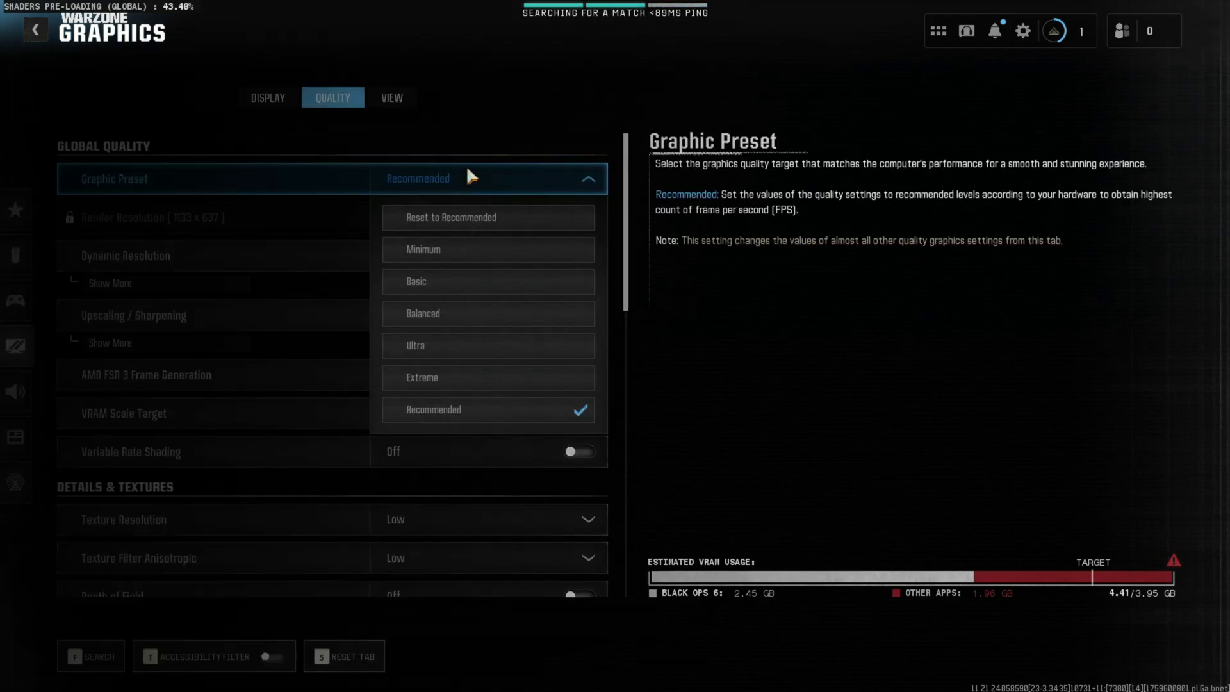
left_click(476, 290)
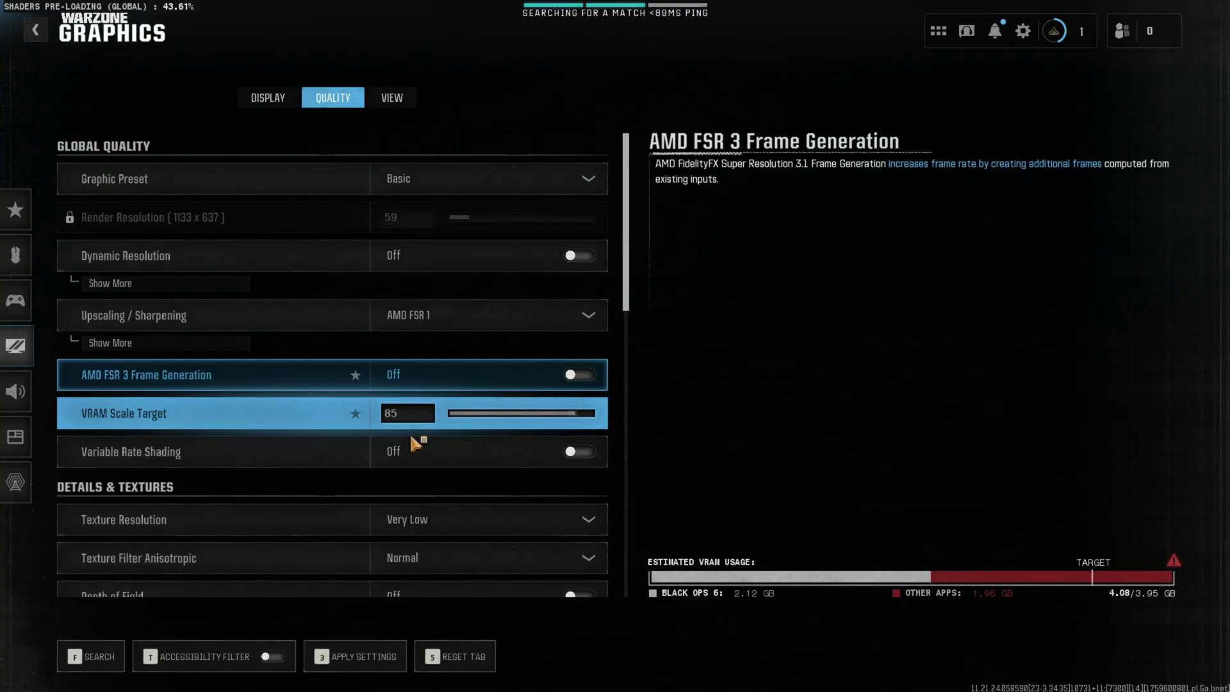
left_click(504, 328)
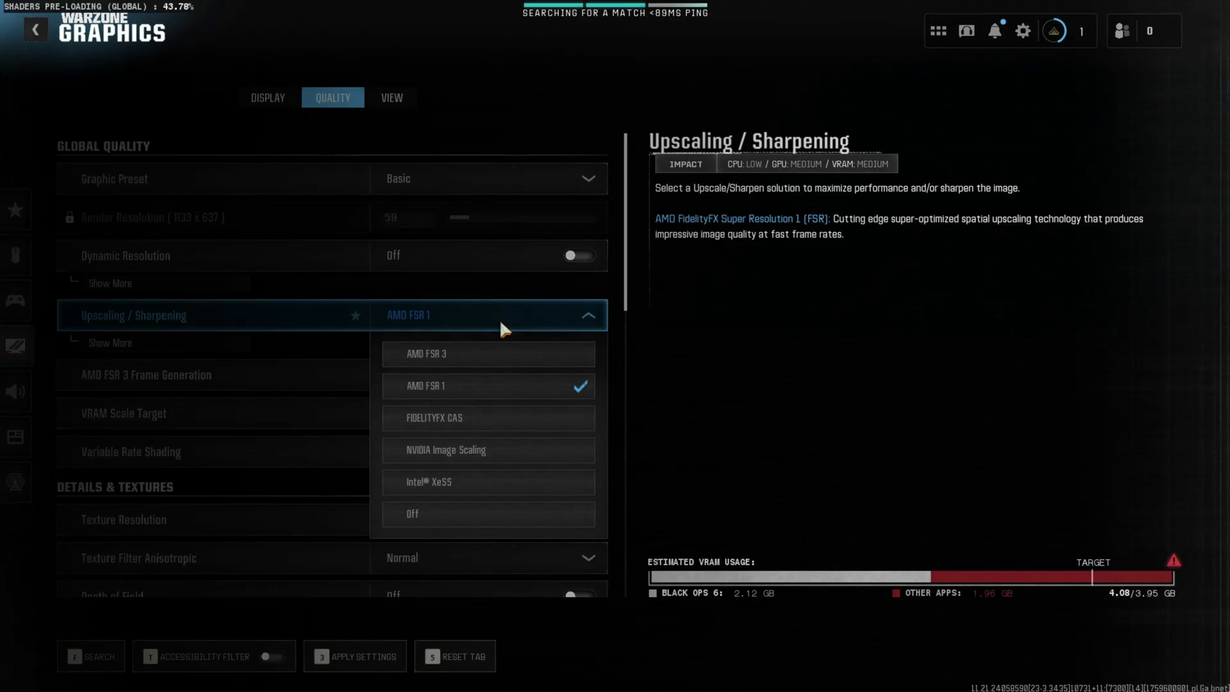
left_click(580, 320)
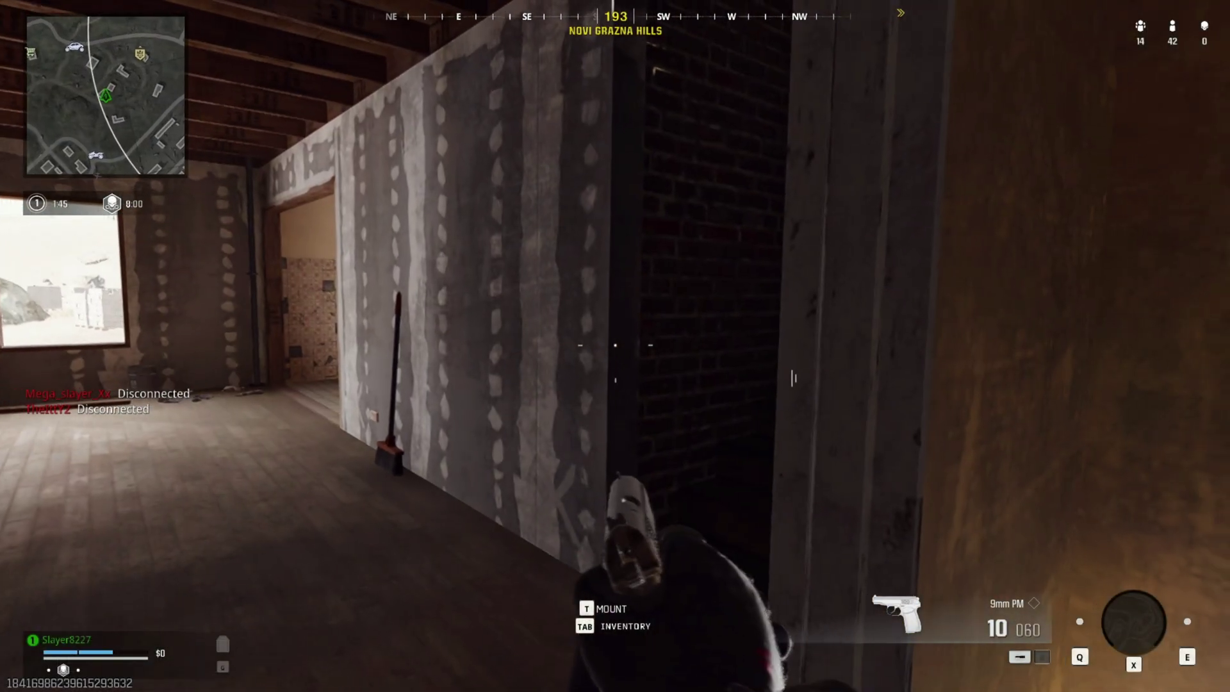
key("w")
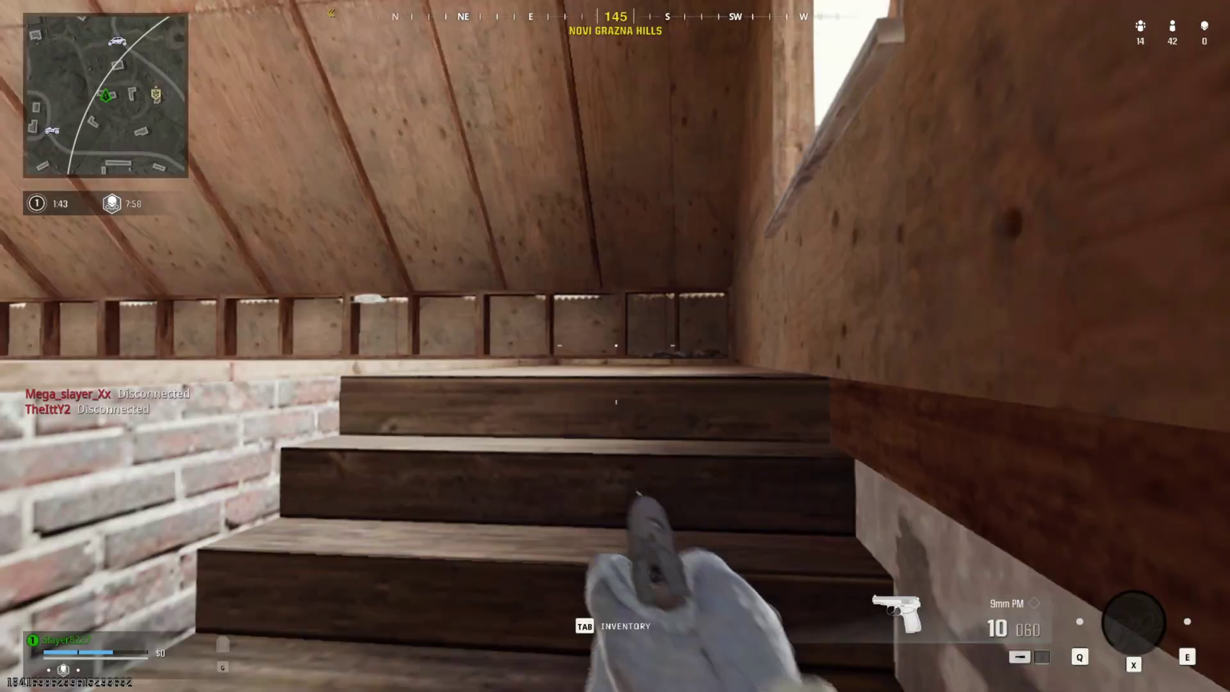
key("w")
key("space")
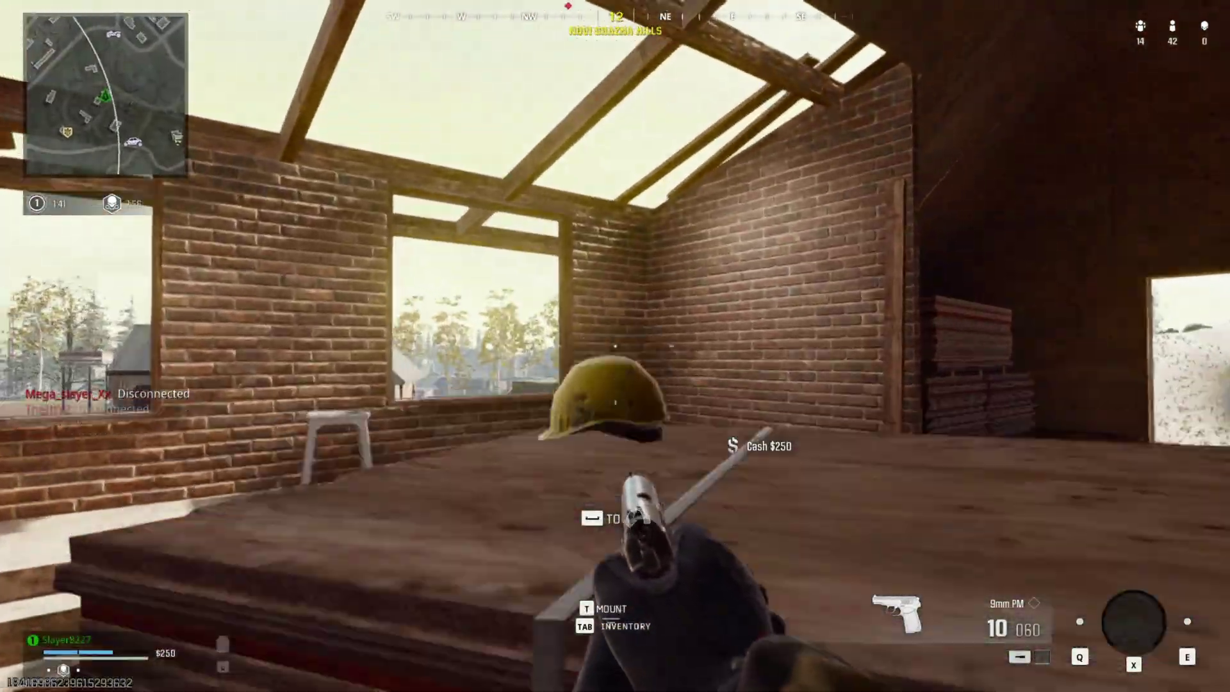
key("d")
key("a")
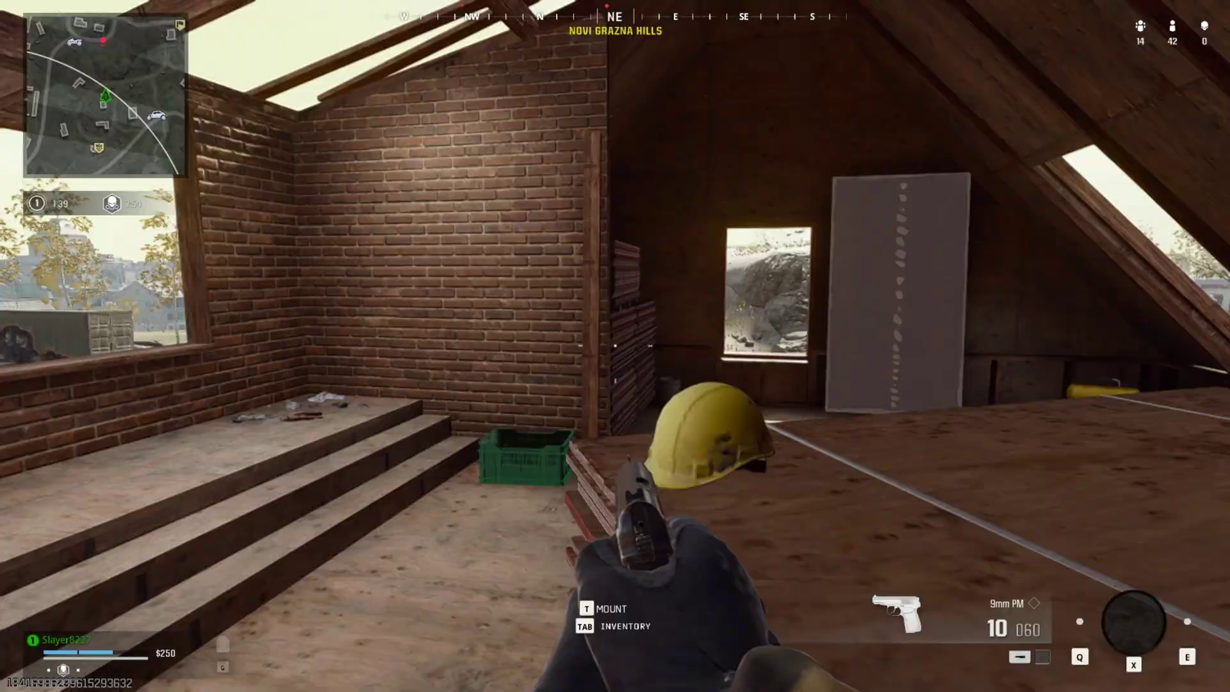
key("t")
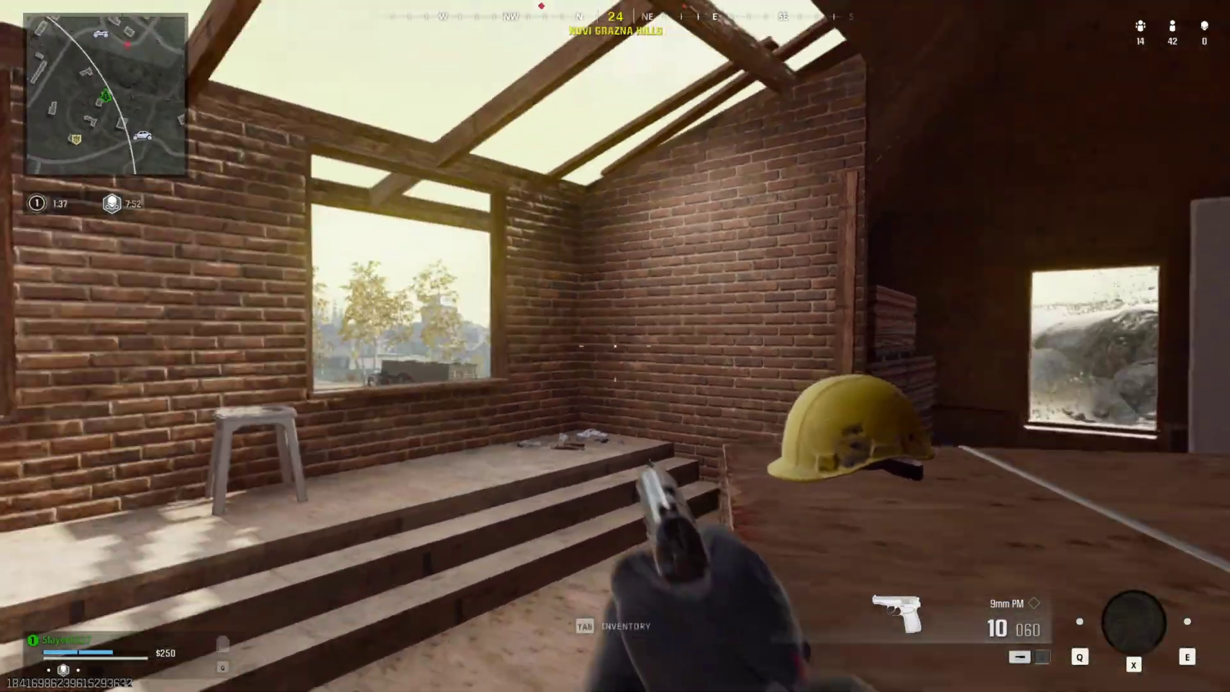
key("w")
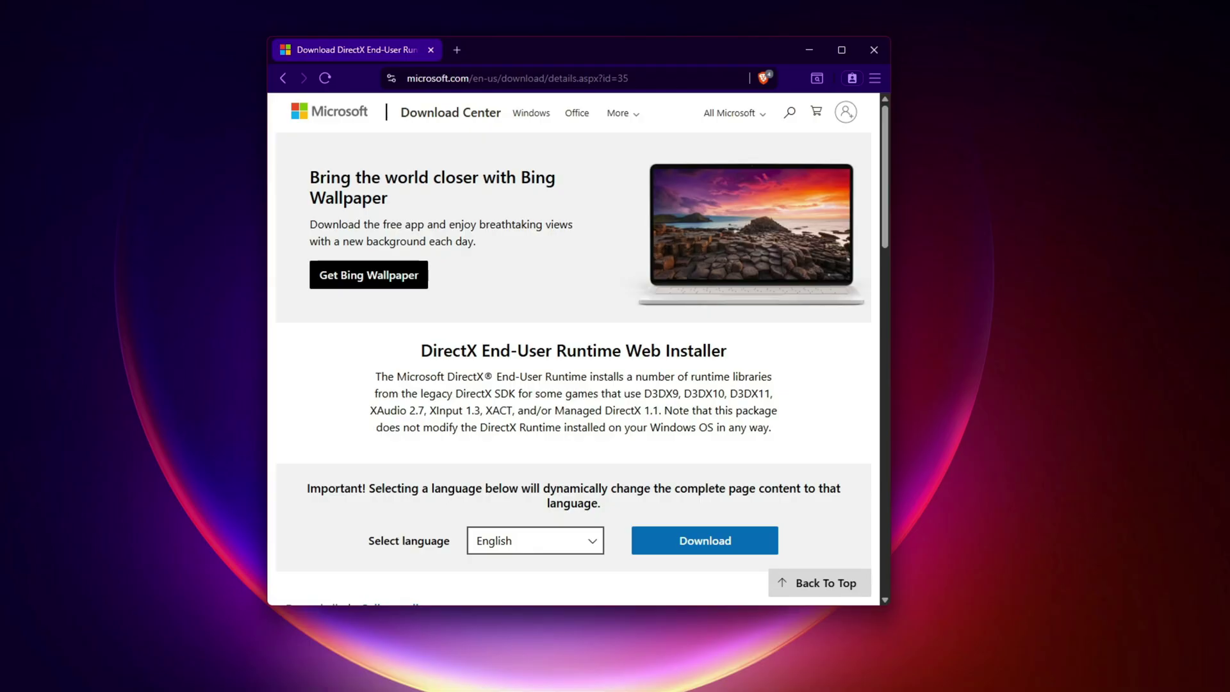
Step: Examine Microsoft's download page for the DirectX End-User Runtime Web Installer
scroll(729, 389, "down", 2)
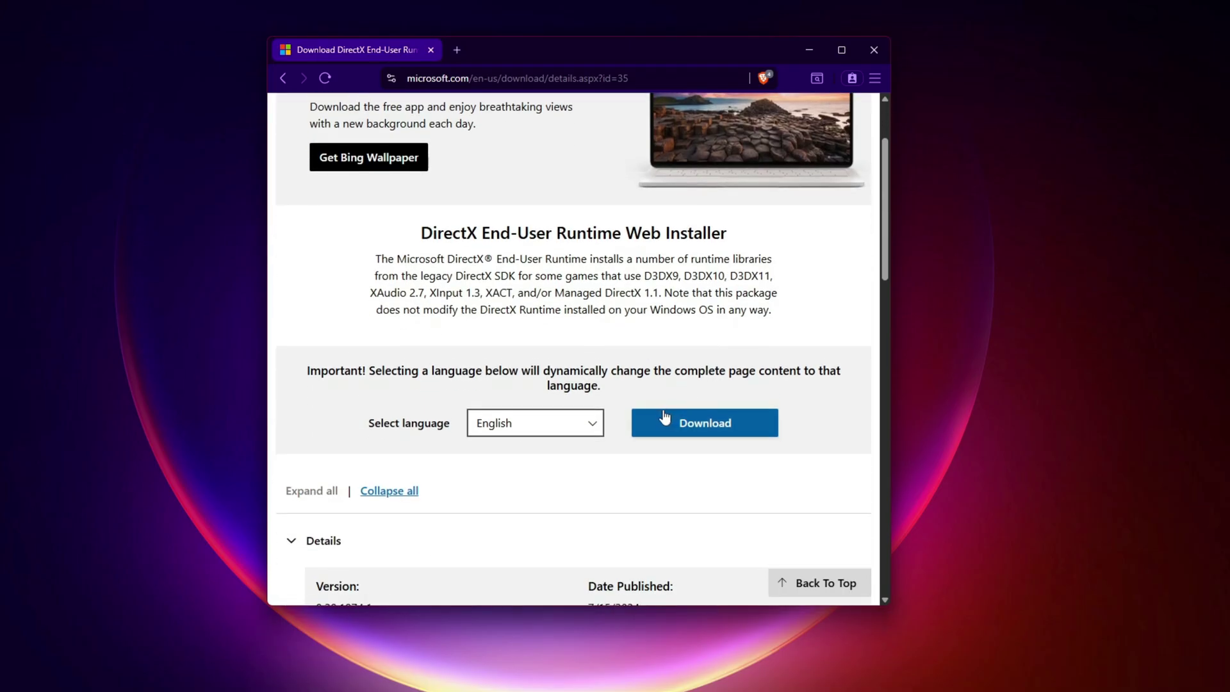
scroll(708, 442, "down", 2)
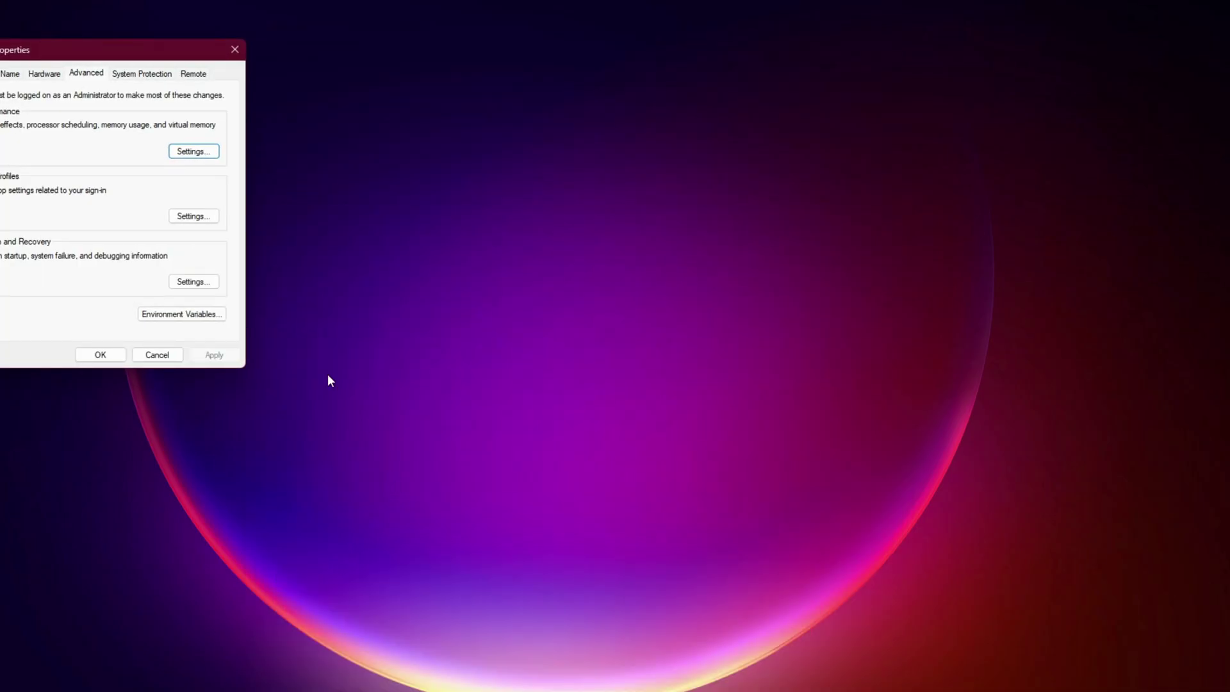
Step: Open the Virtual Memory settings from the advanced performance options in System Properties to view the paging file sizes
left_click_drag(97, 55, 515, 116)
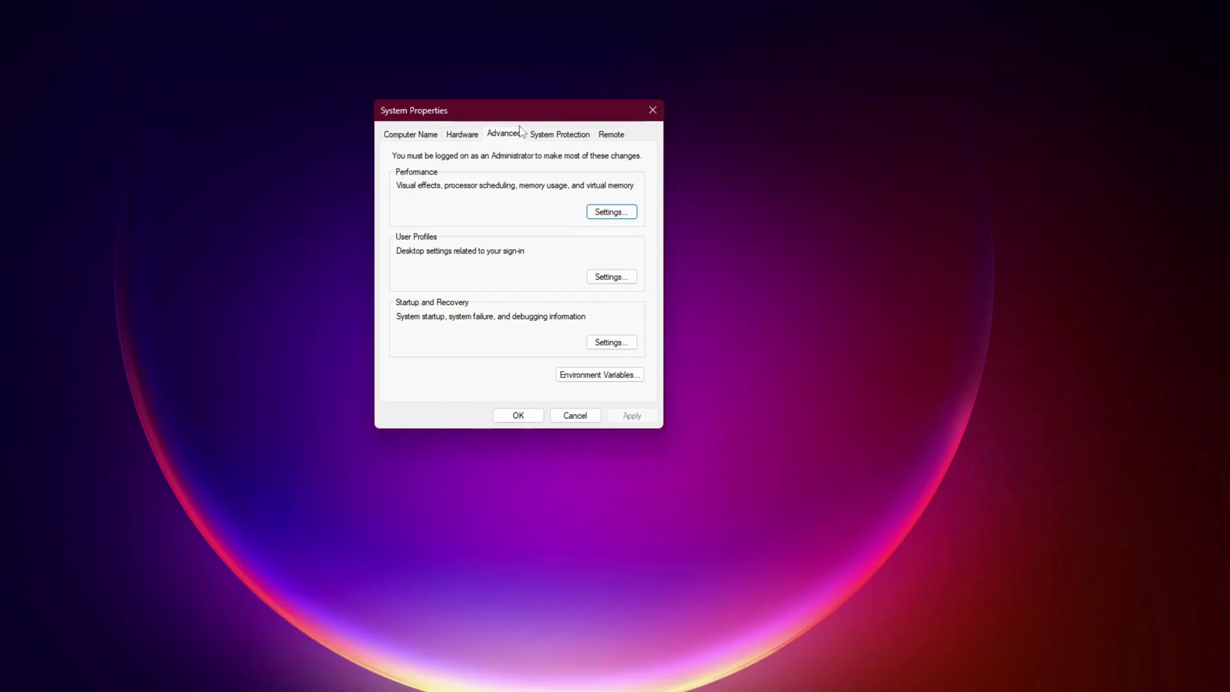
left_click(610, 214)
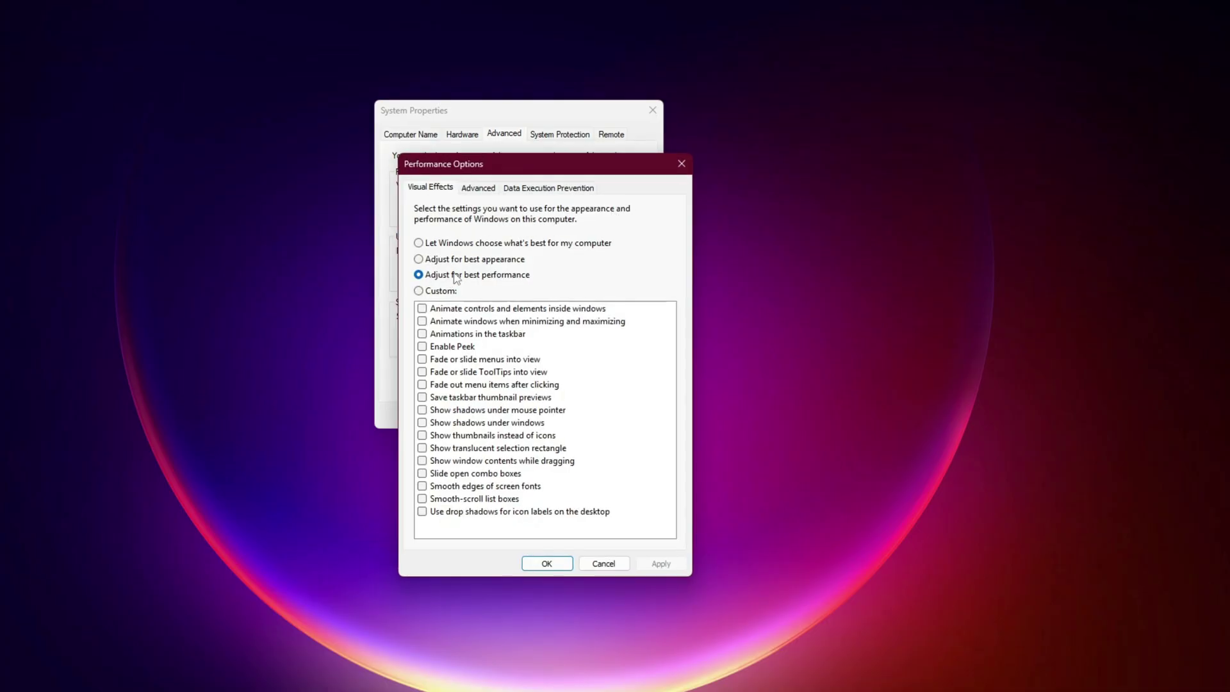
left_click(479, 187)
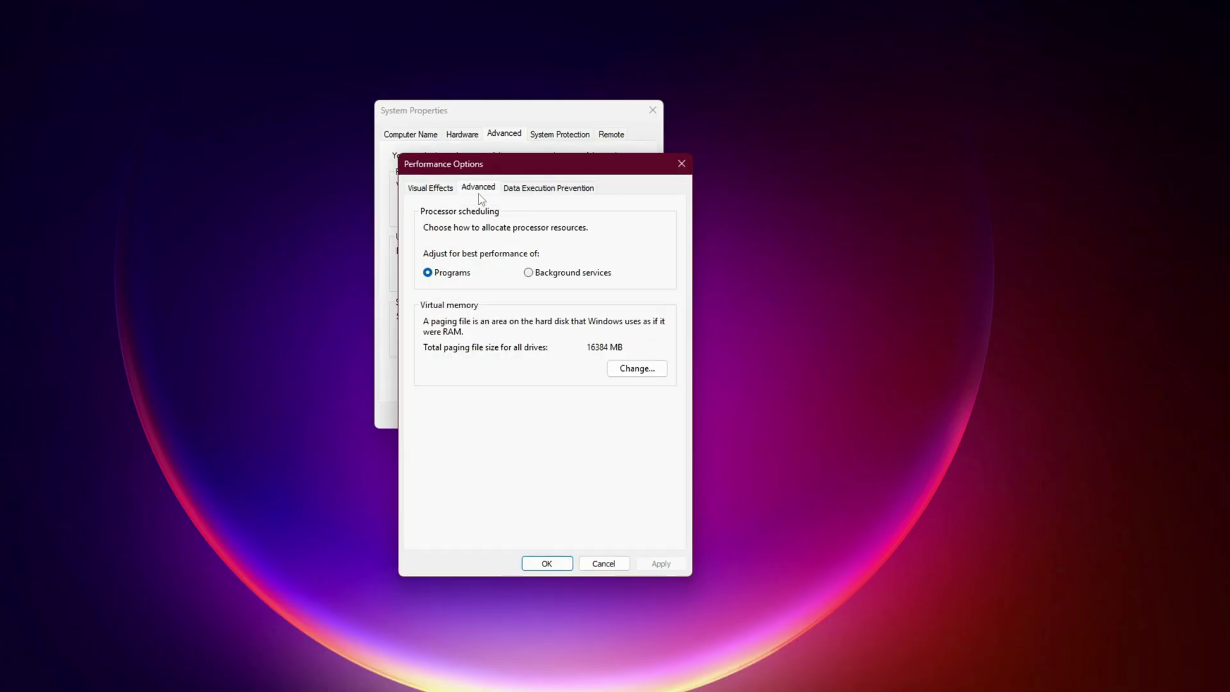
left_click(619, 370)
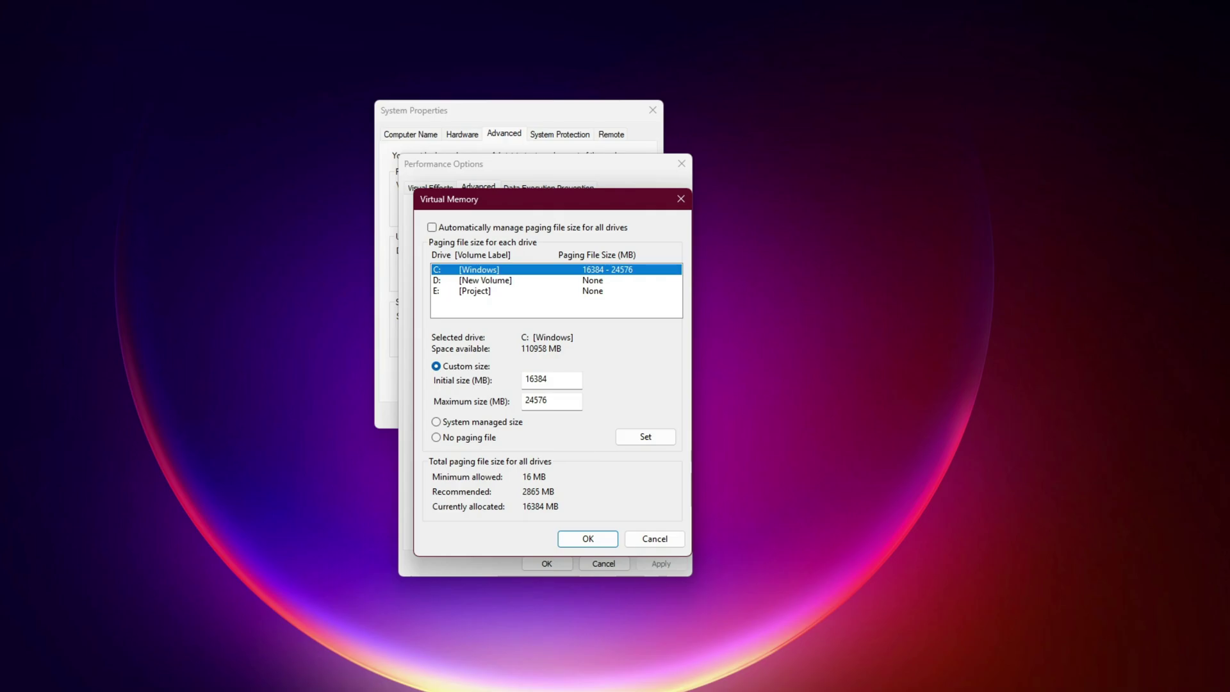
Step: Open Windows Update in the Windows settings and check for updates
key("super+s")
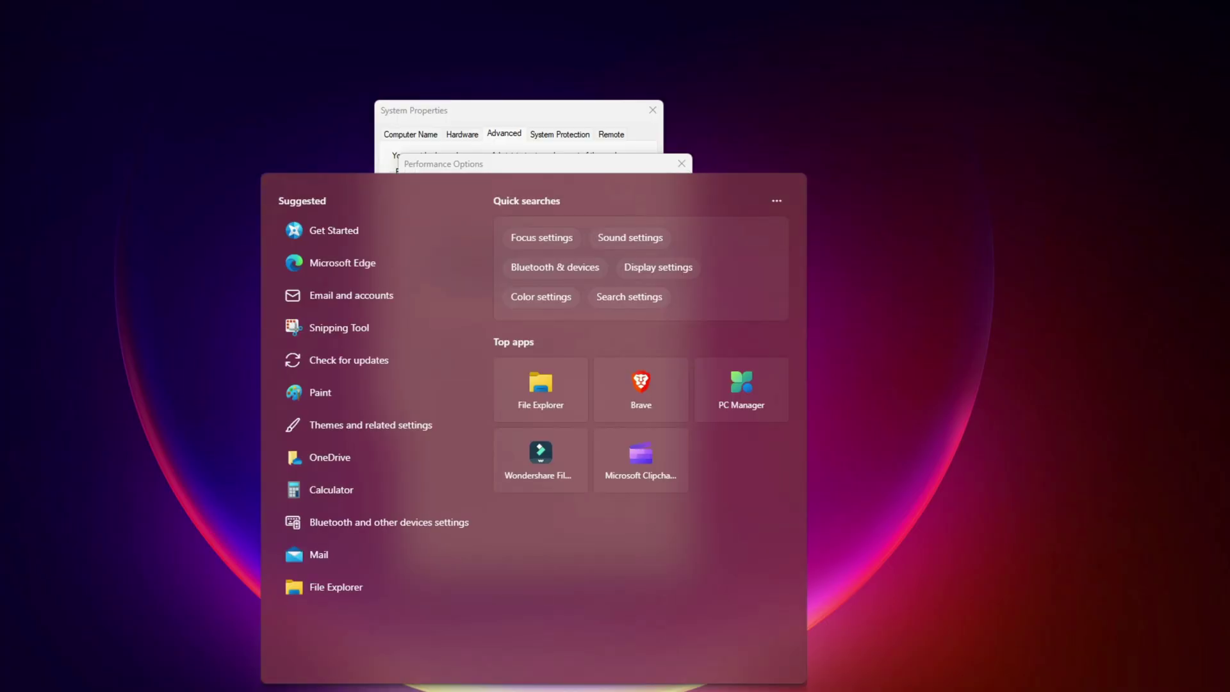
type("d")
left_click(374, 289)
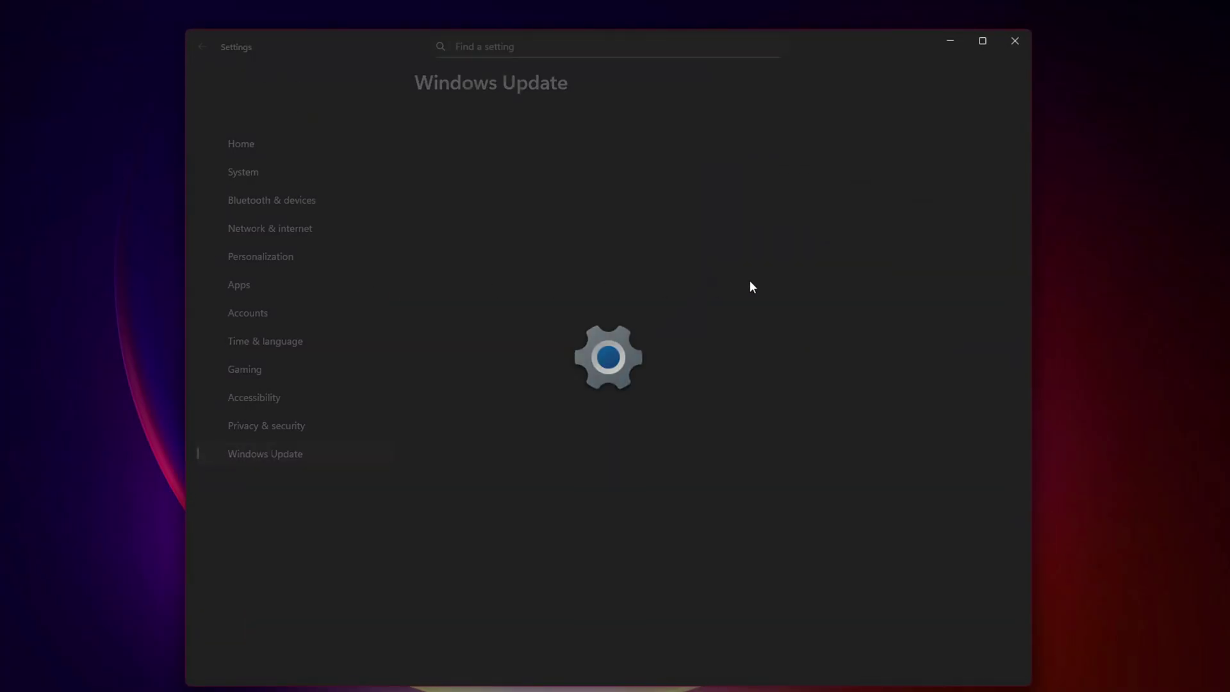
left_click(955, 147)
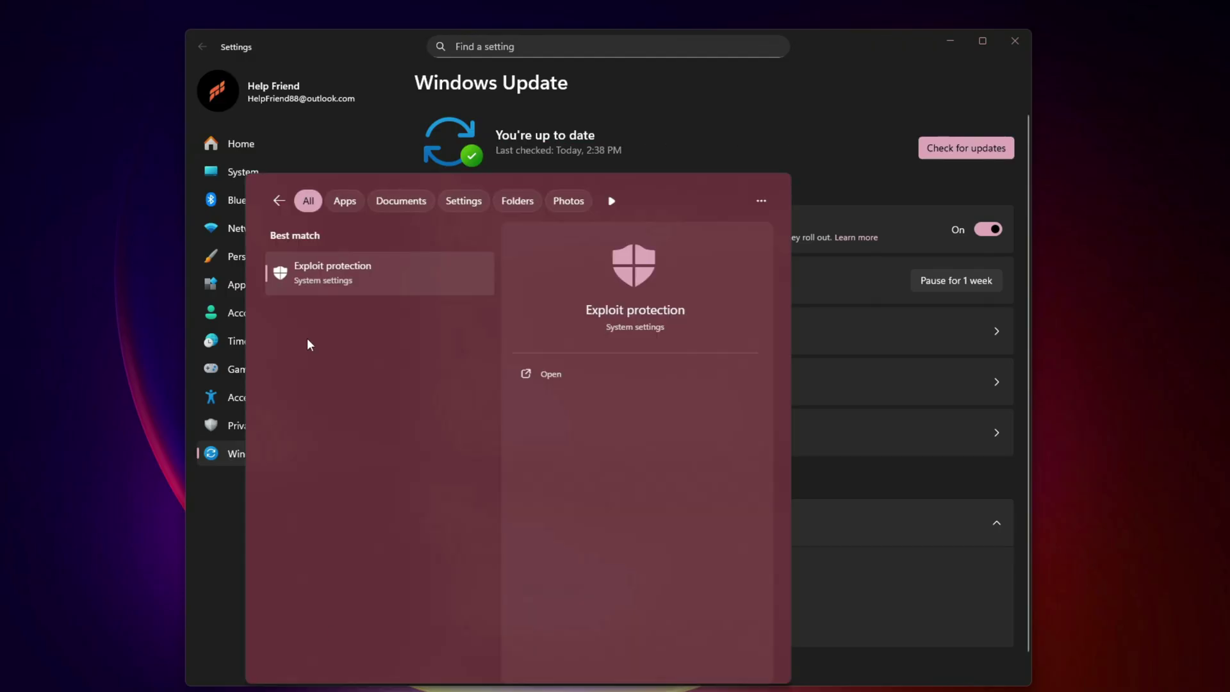
Step: Add Call of Duty Launcher.exe by exact file path to Exploit protection's program settings and override its system Control flow guard (CFG) setting
left_click(331, 282)
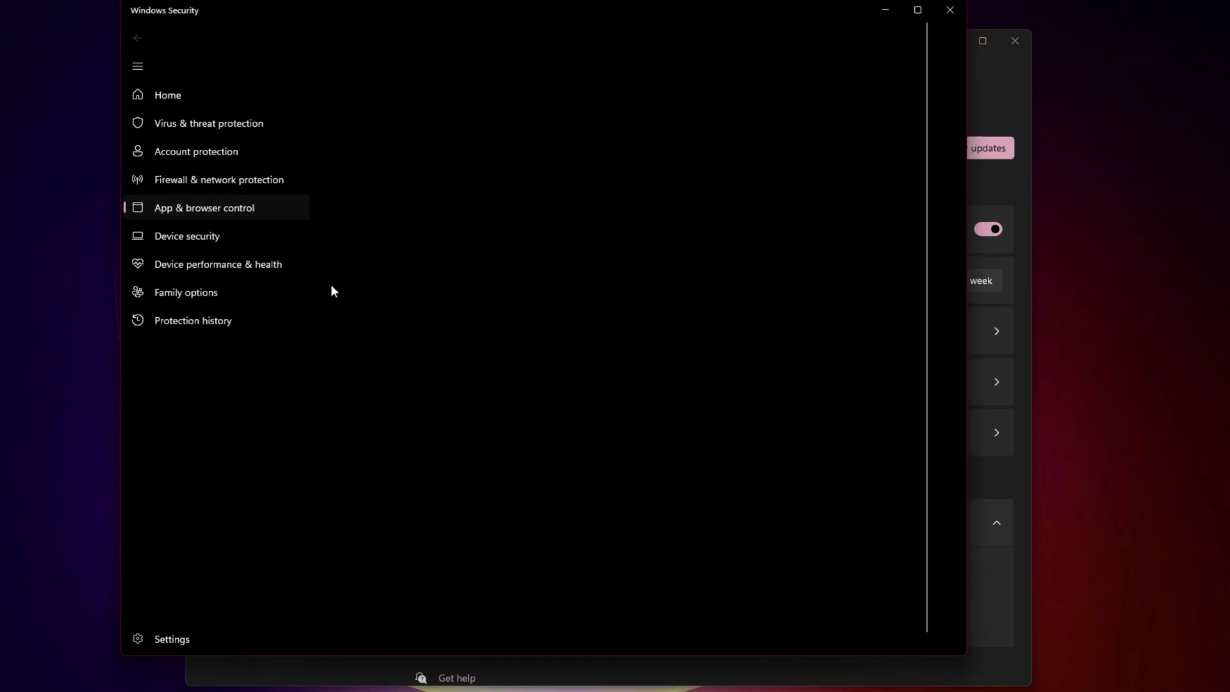
left_click(565, 132)
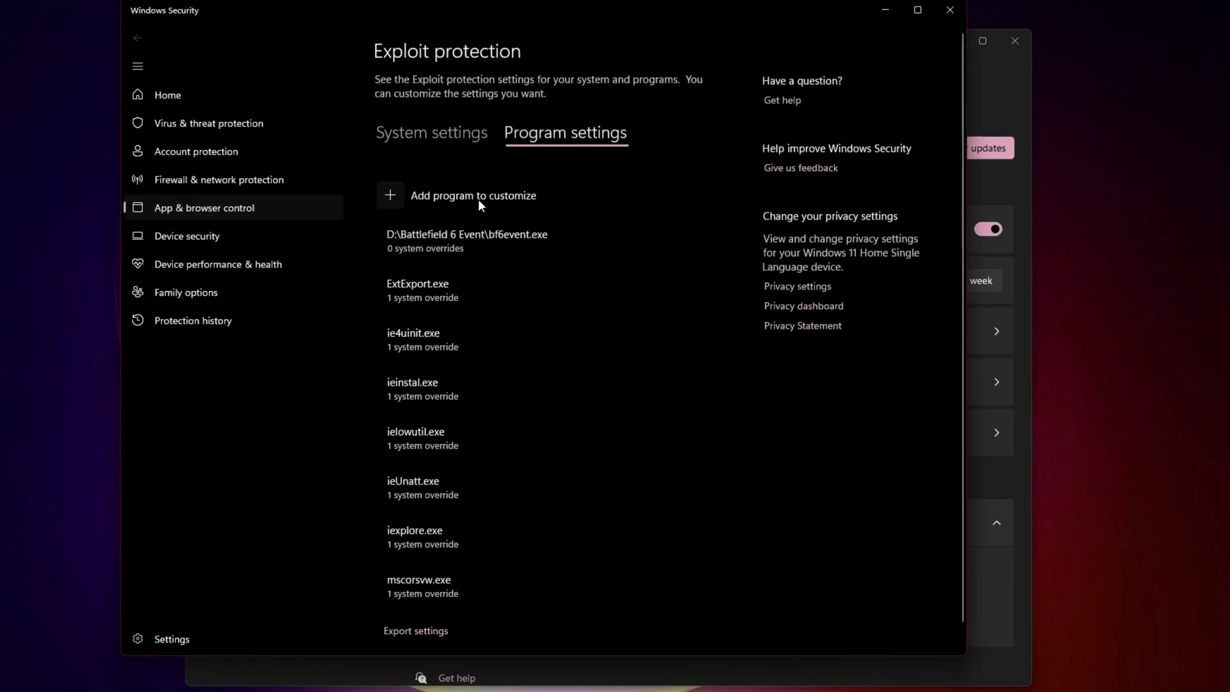
left_click(385, 192)
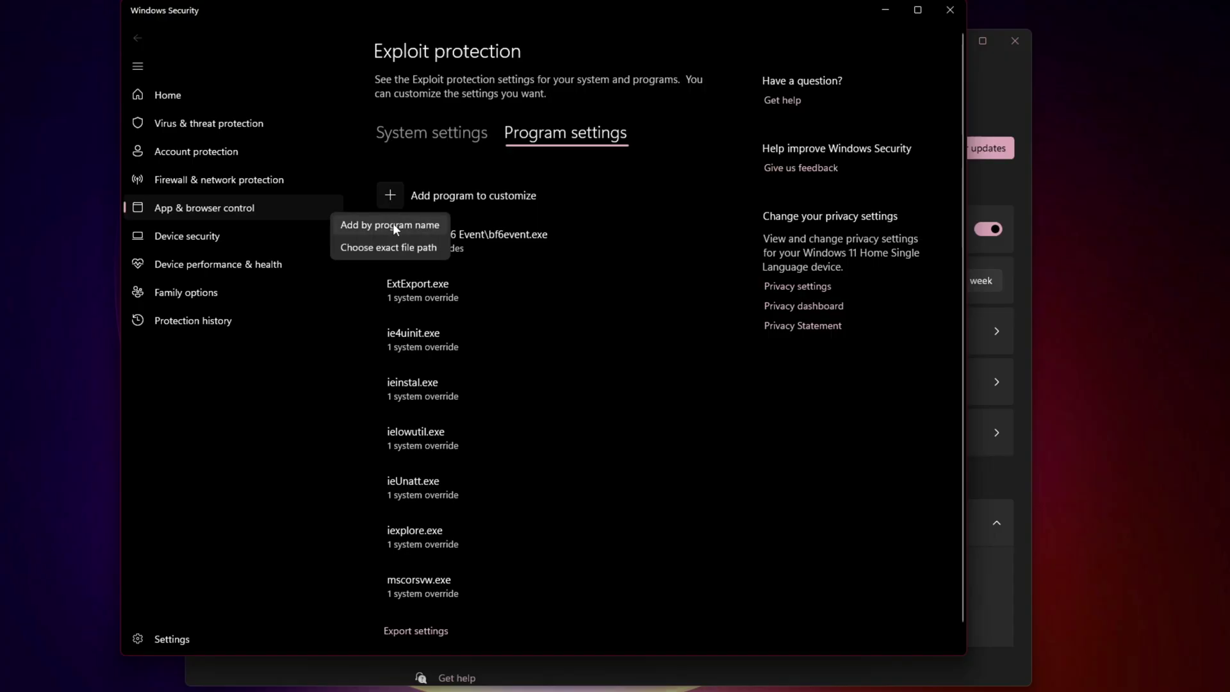
left_click(422, 244)
left_click(263, 167)
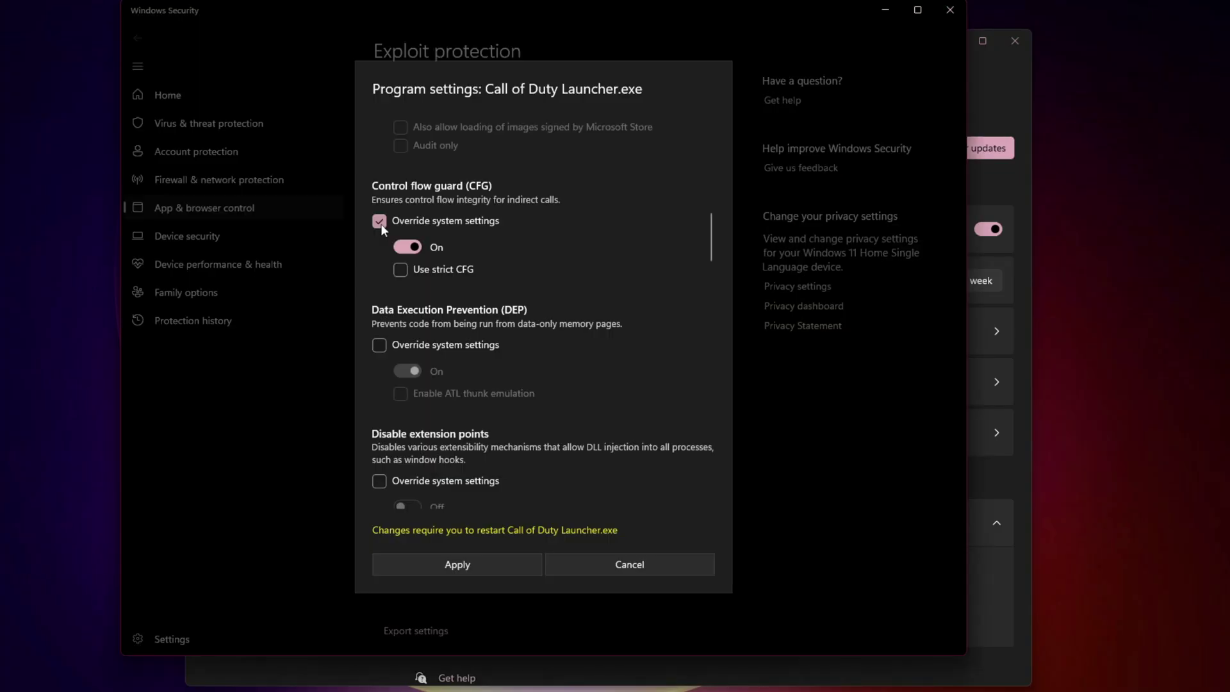
left_click(379, 222)
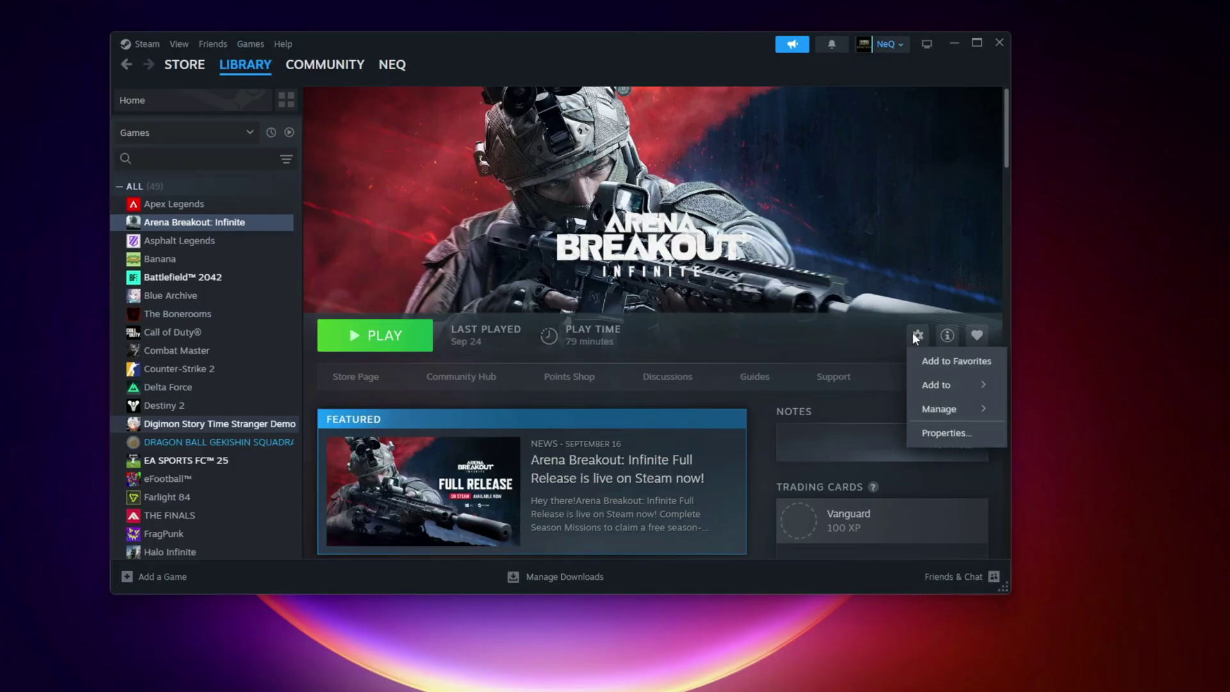
Step: In Steam, verify the integrity of the installed game files for Arena Breakout: Infinite
right_click(203, 222)
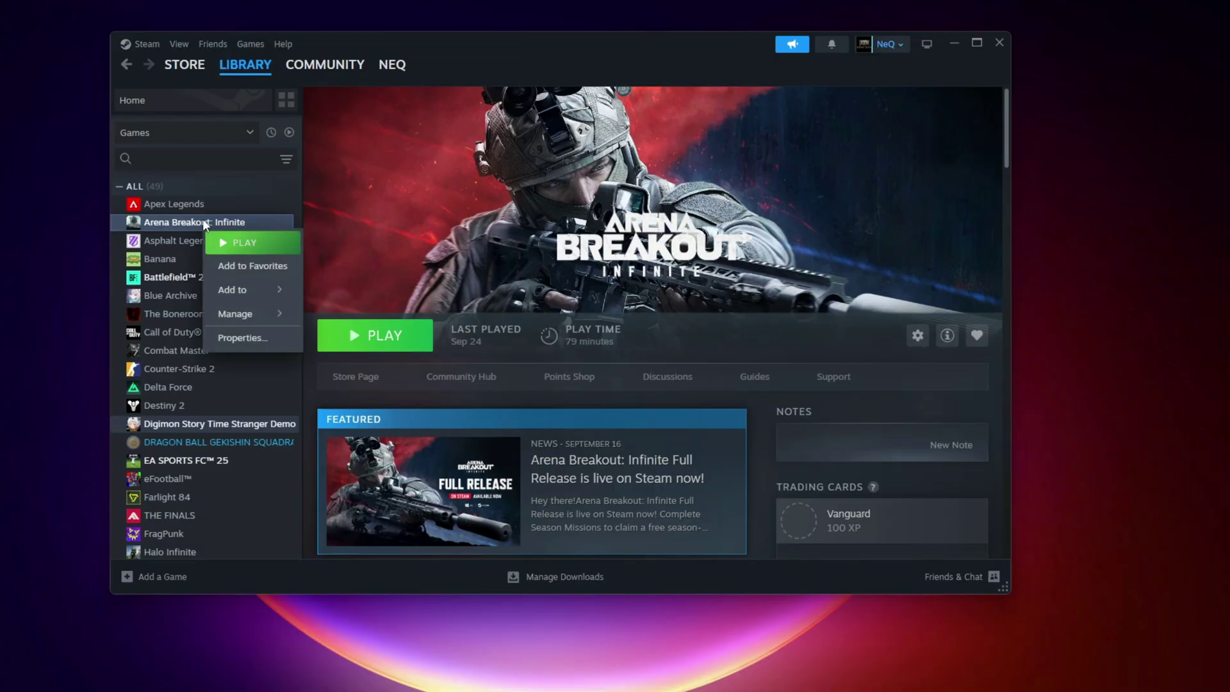
left_click(262, 337)
left_click(334, 257)
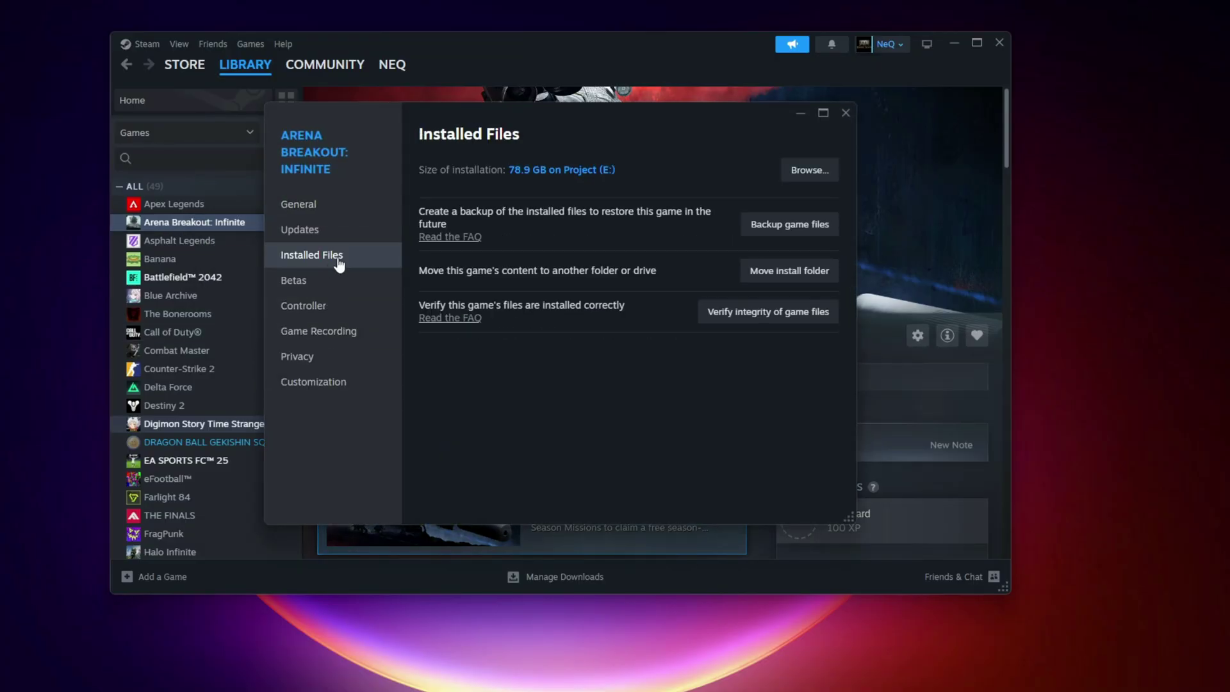
left_click(789, 315)
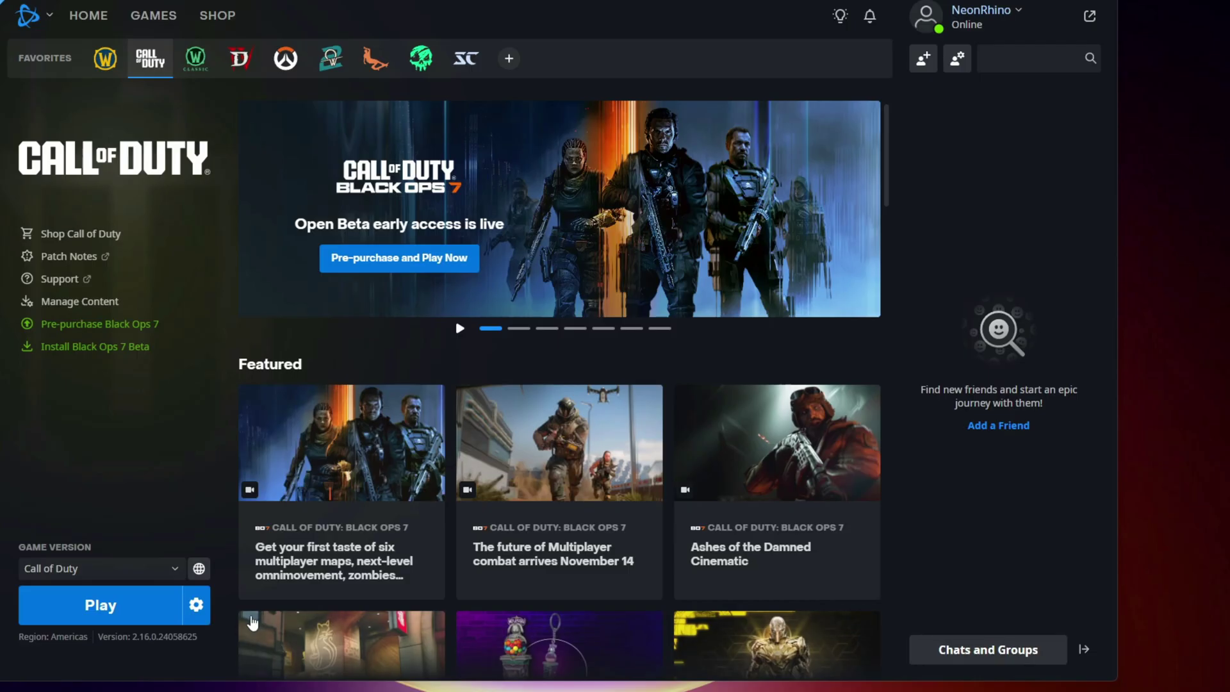
Step: In Battle.net, run Scan and Repair on Call of Duty
left_click(196, 606)
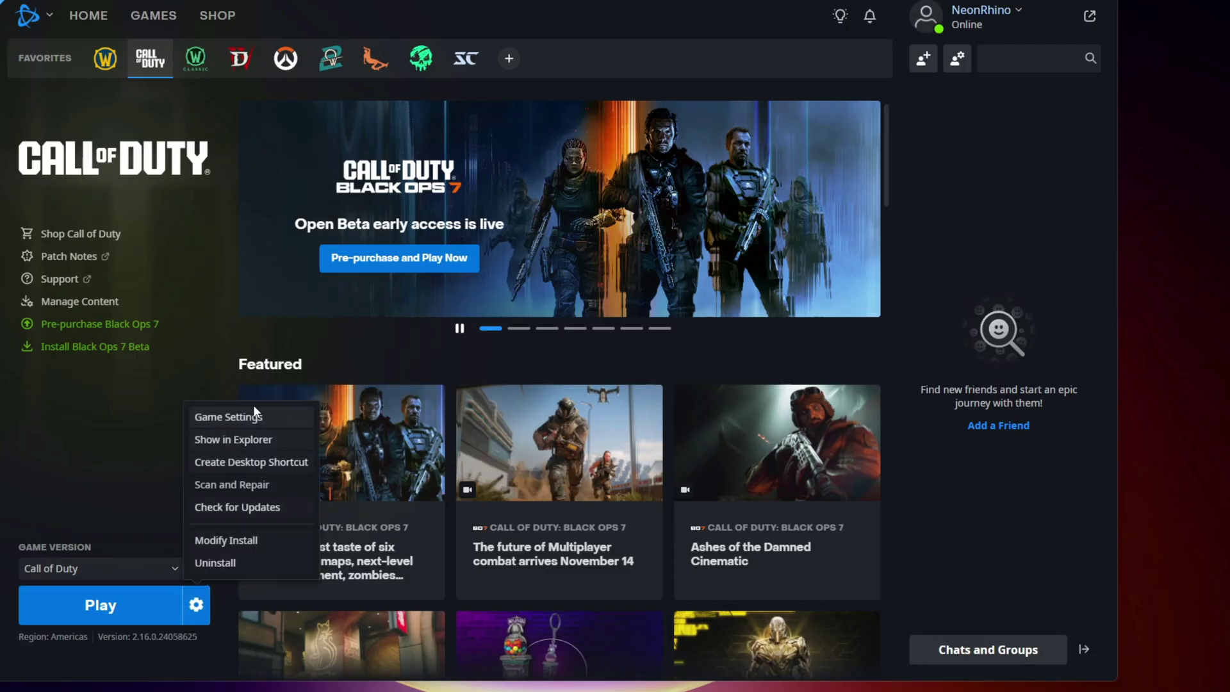
left_click(234, 486)
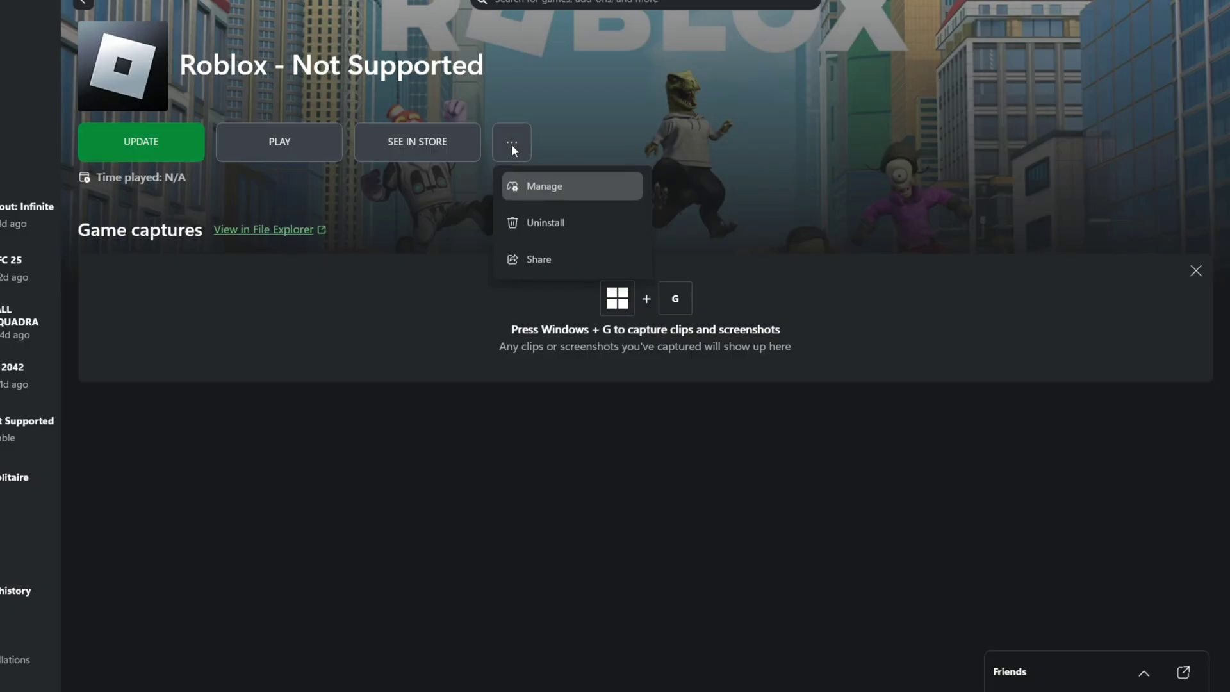
Step: In the Xbox app, open the management options for Roblox and view its General and Files settings
left_click(544, 185)
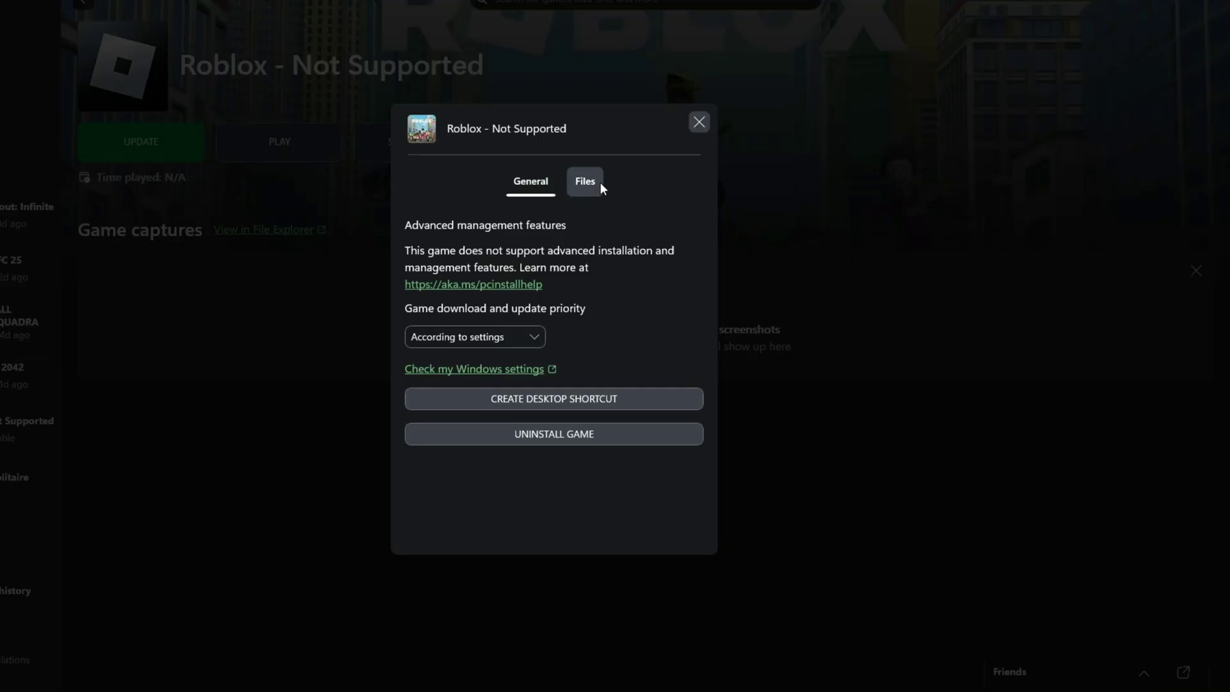
left_click(601, 187)
left_click(521, 185)
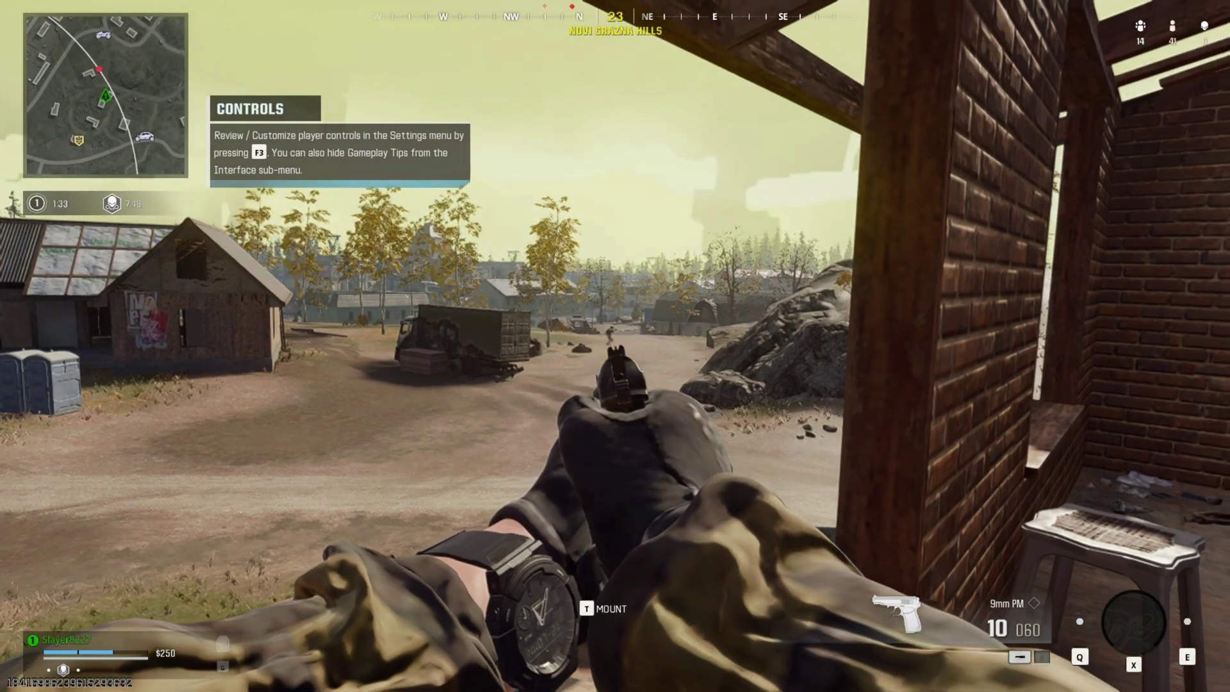
left_click(615, 346)
left_click(615, 346)
left_click(615, 346)
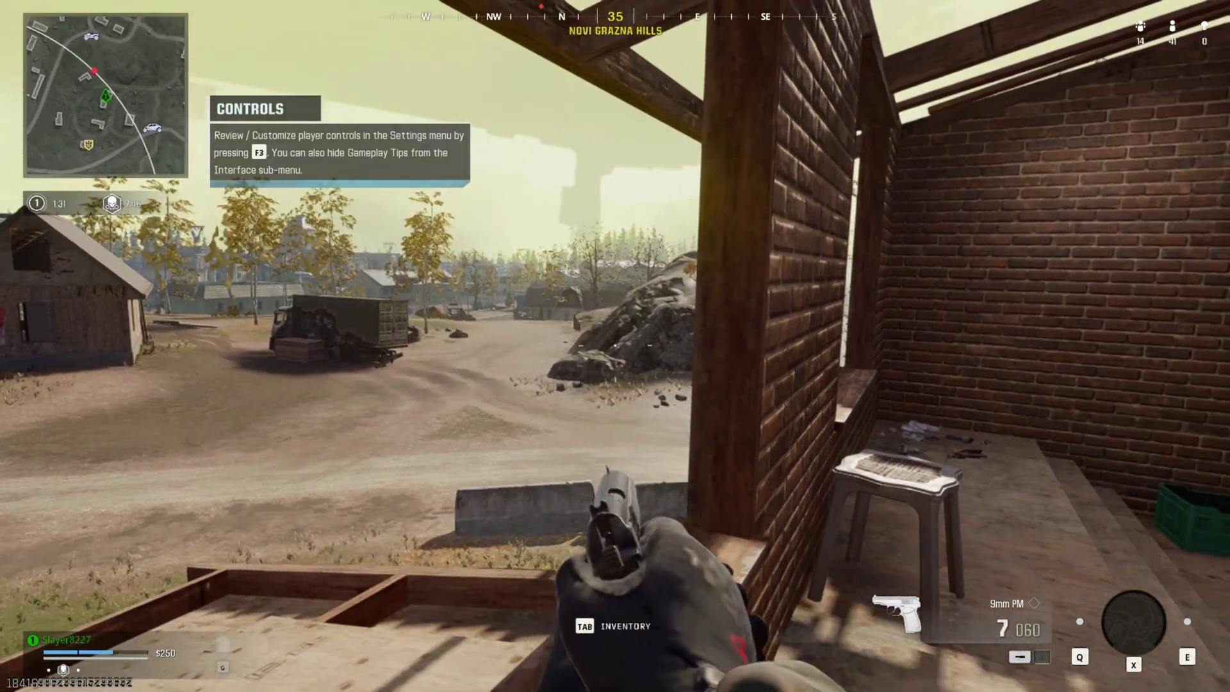
key("w")
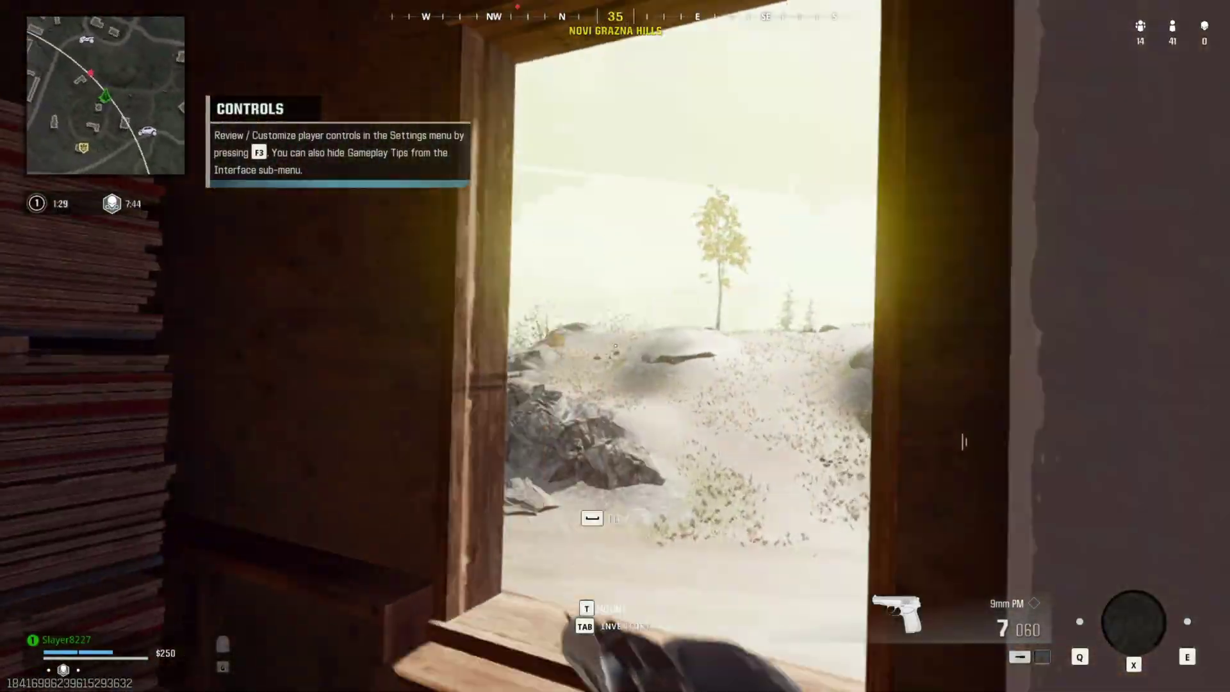
key("space")
key("w")
right_click(615, 346)
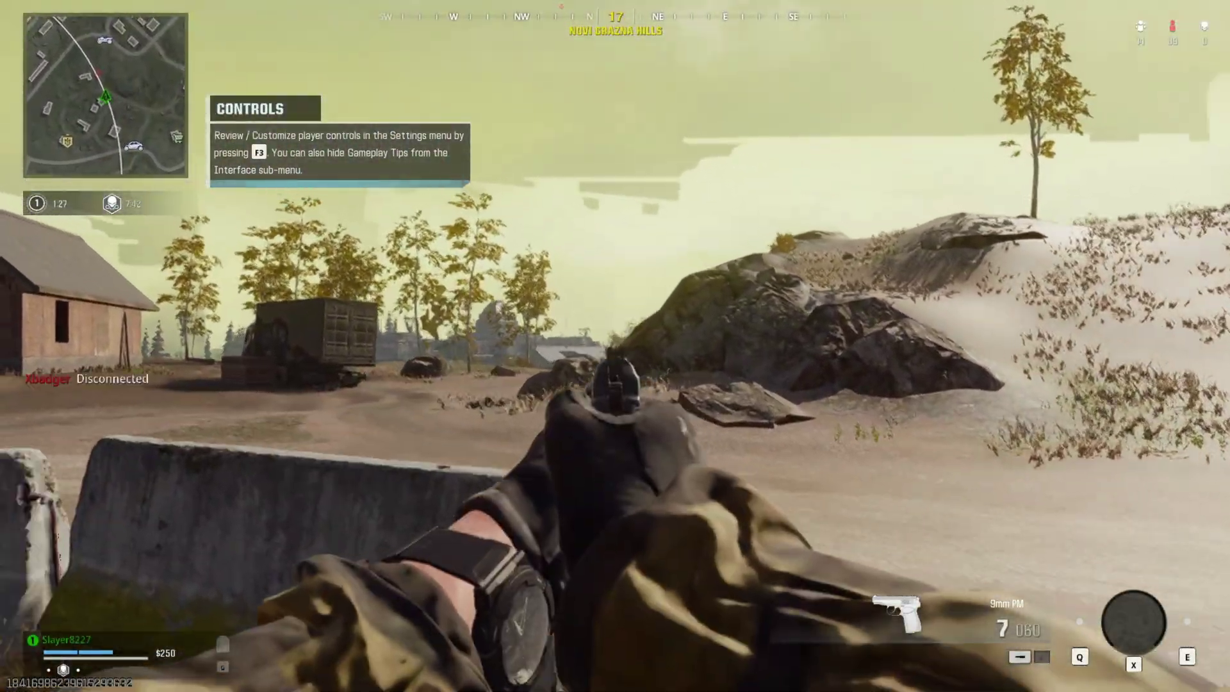
key("a")
right_click(615, 346)
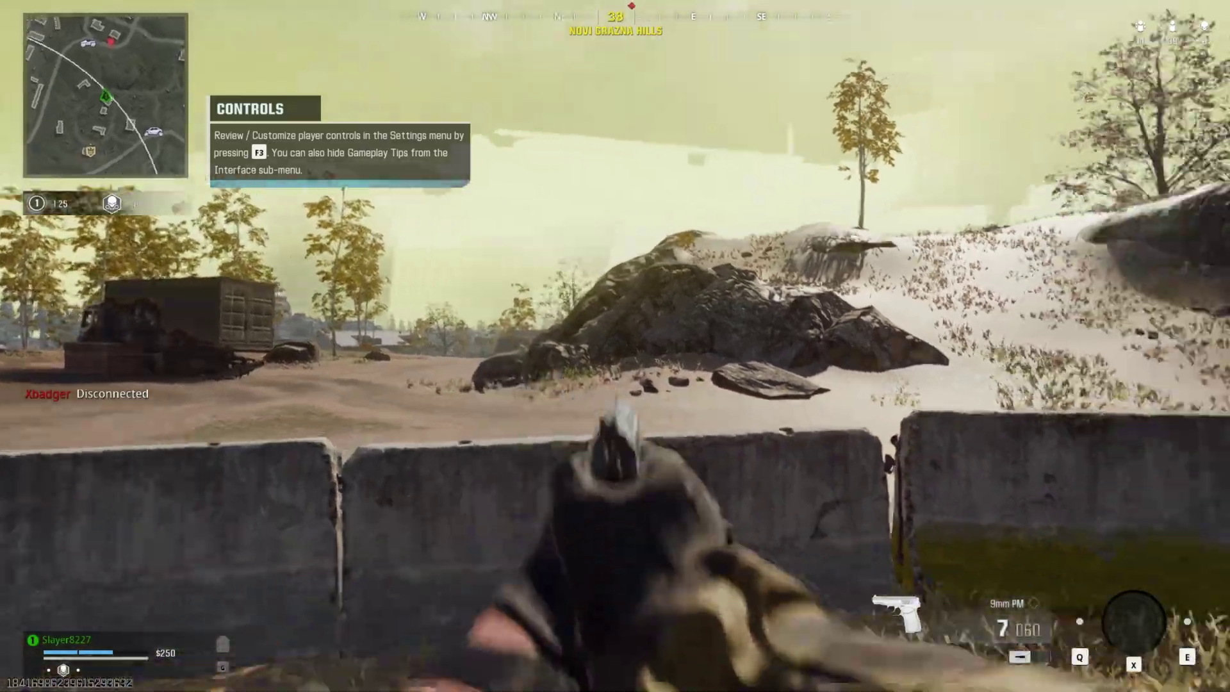
key("w")
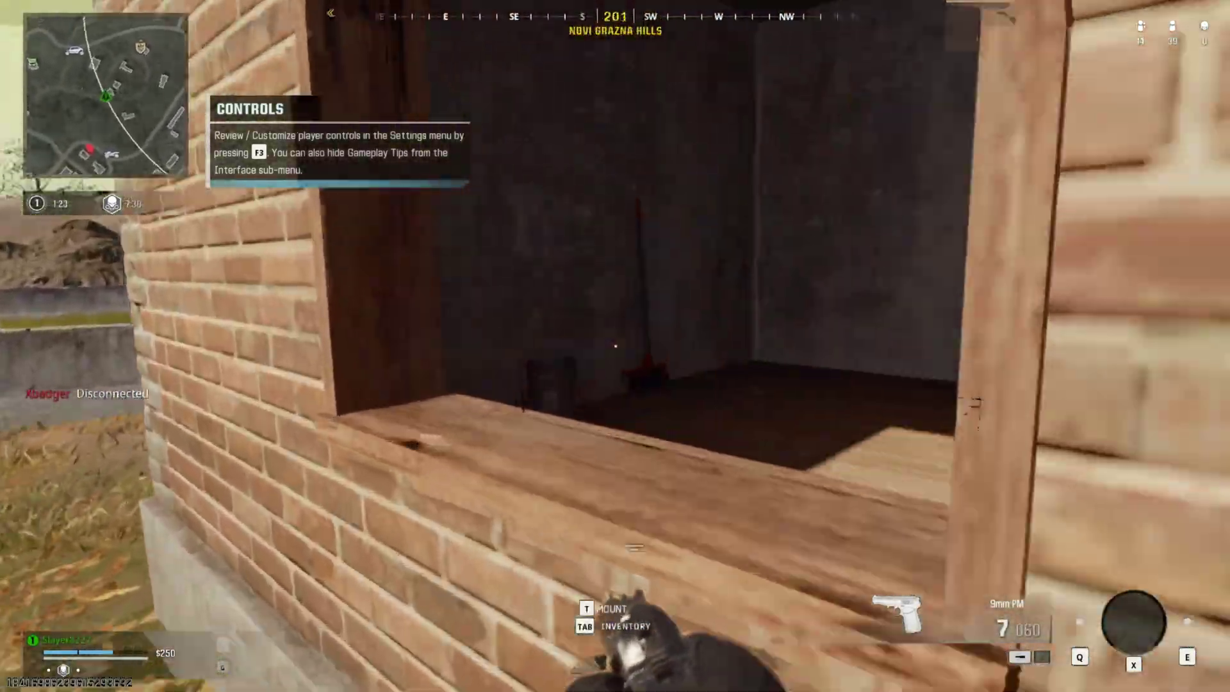
key("space")
key("w")
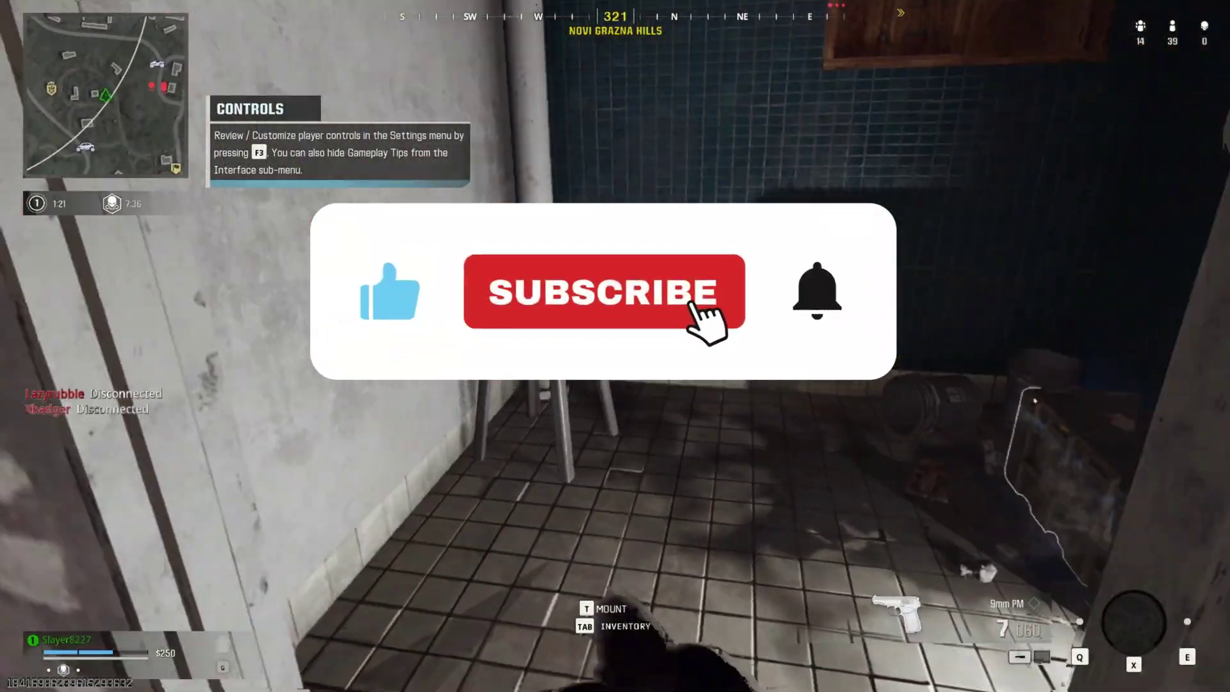
key("w")
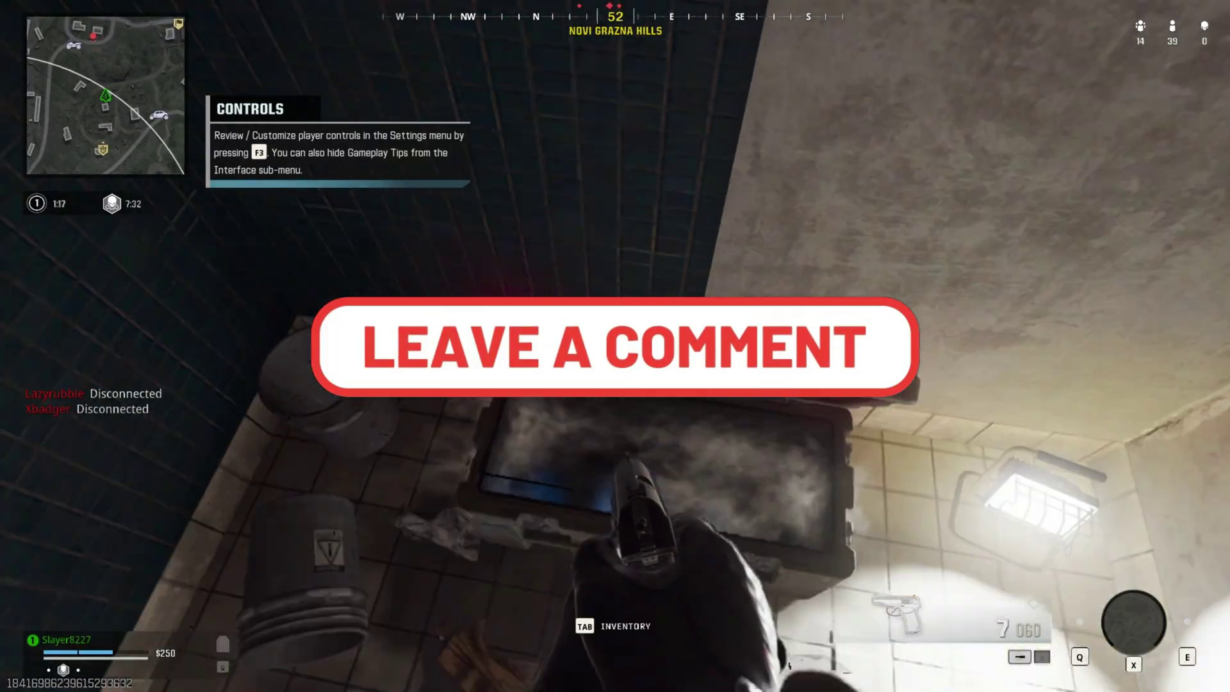
key("w")
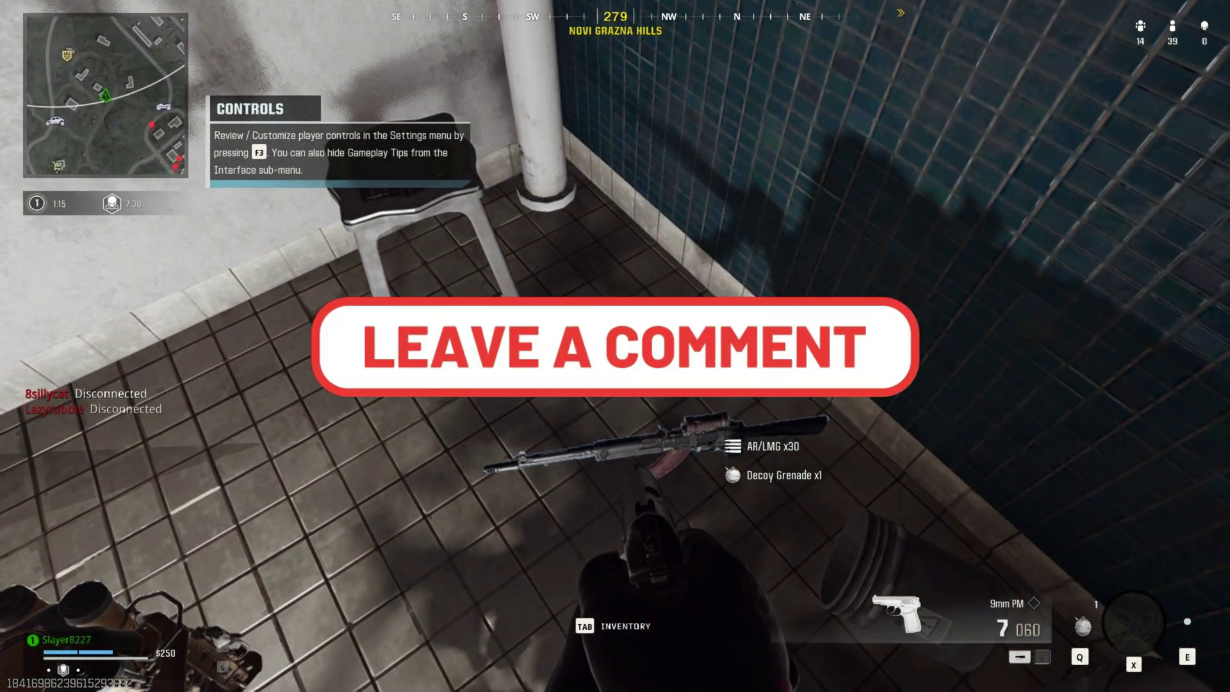
key("f")
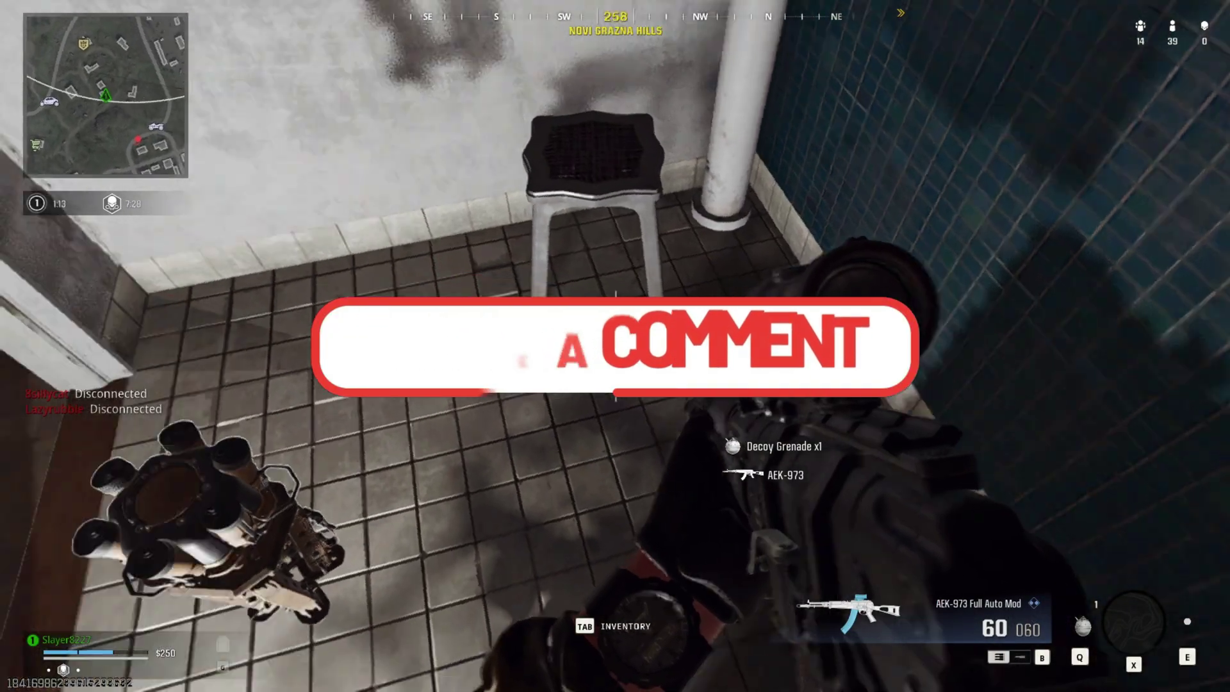
key("f")
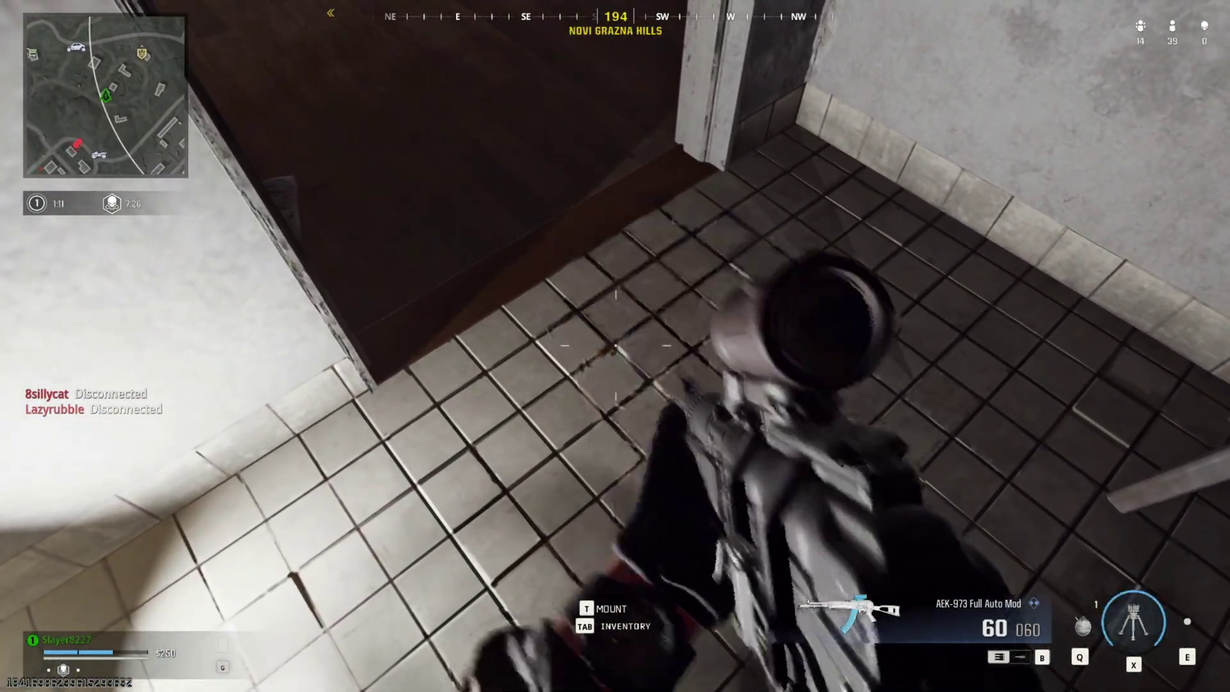